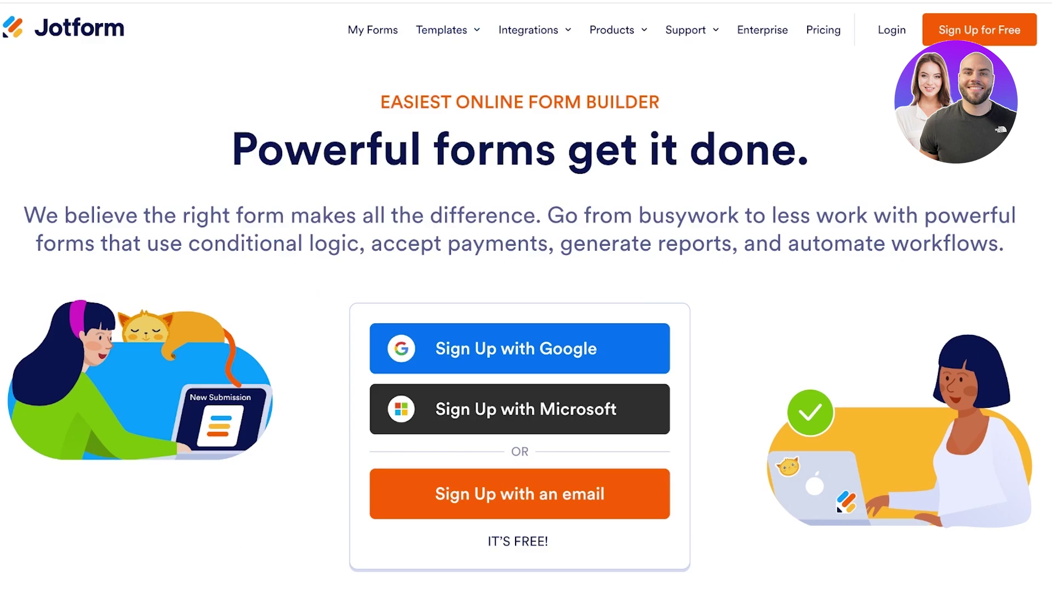
Open the app template gallery and look through the available app templates and categories.
mouse_move(447, 30)
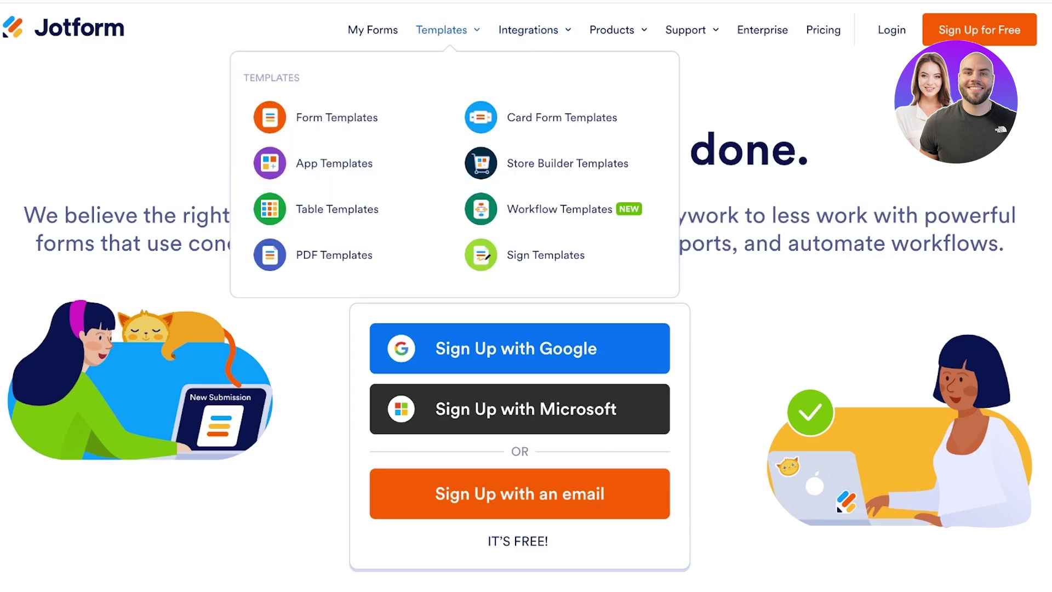
left_click(334, 163)
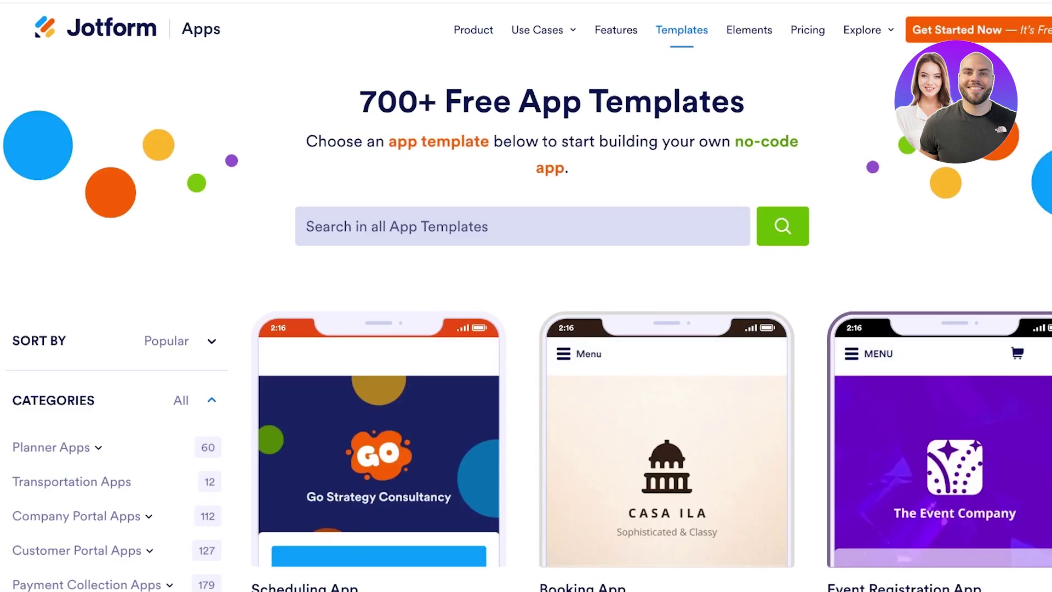
scroll(651, 329, "down", 15)
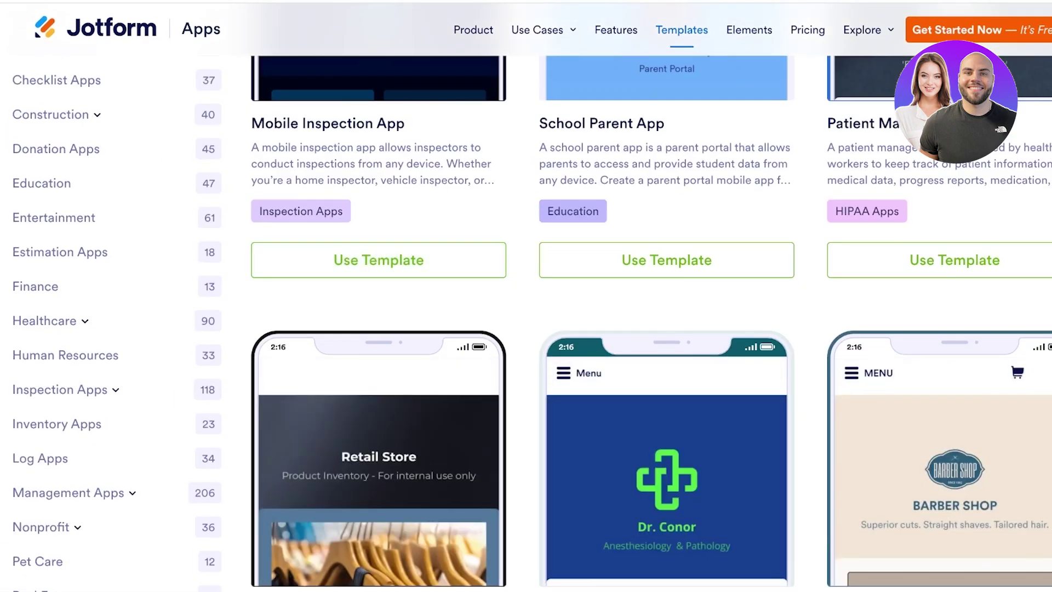
scroll(651, 328, "down", 9)
scroll(651, 329, "up", 14)
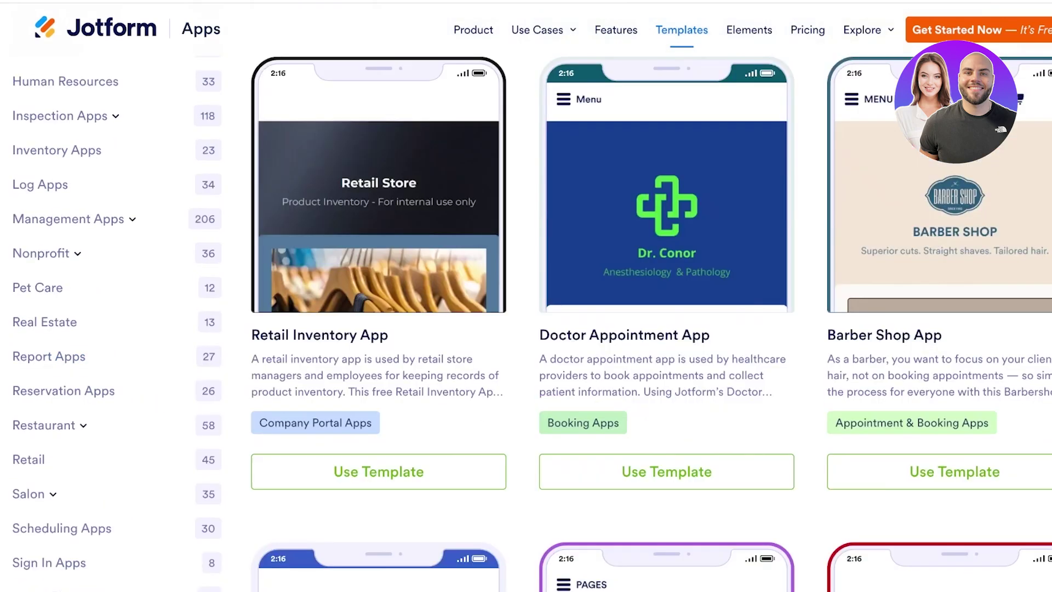
scroll(651, 329, "up", 15)
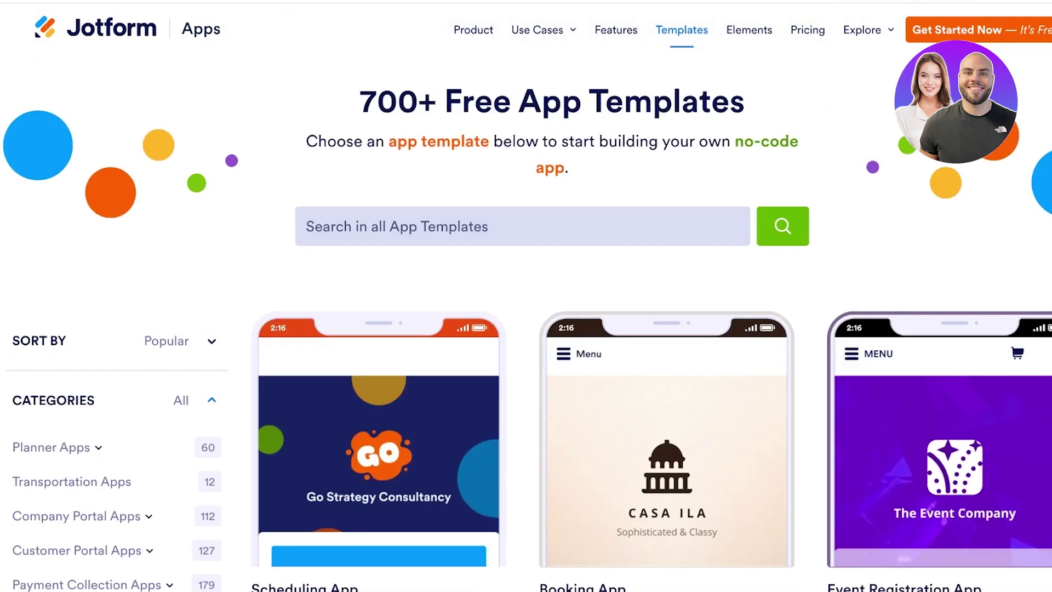
scroll(651, 329, "down", 4)
scroll(652, 329, "down", 1)
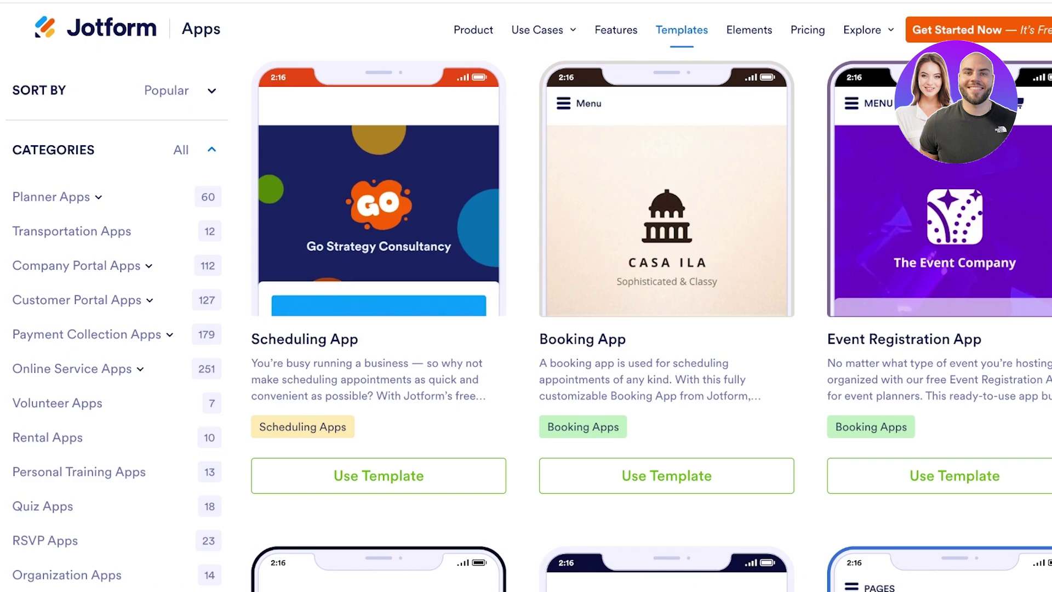
scroll(651, 329, "down", 10)
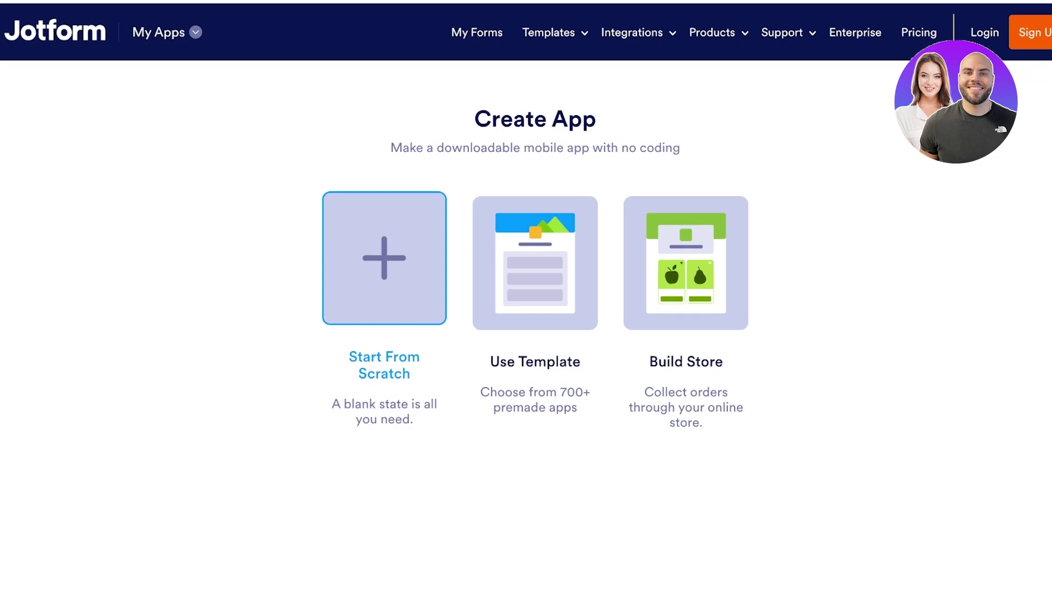
Sign up for an account and choose to create the app from a template.
left_click(1032, 30)
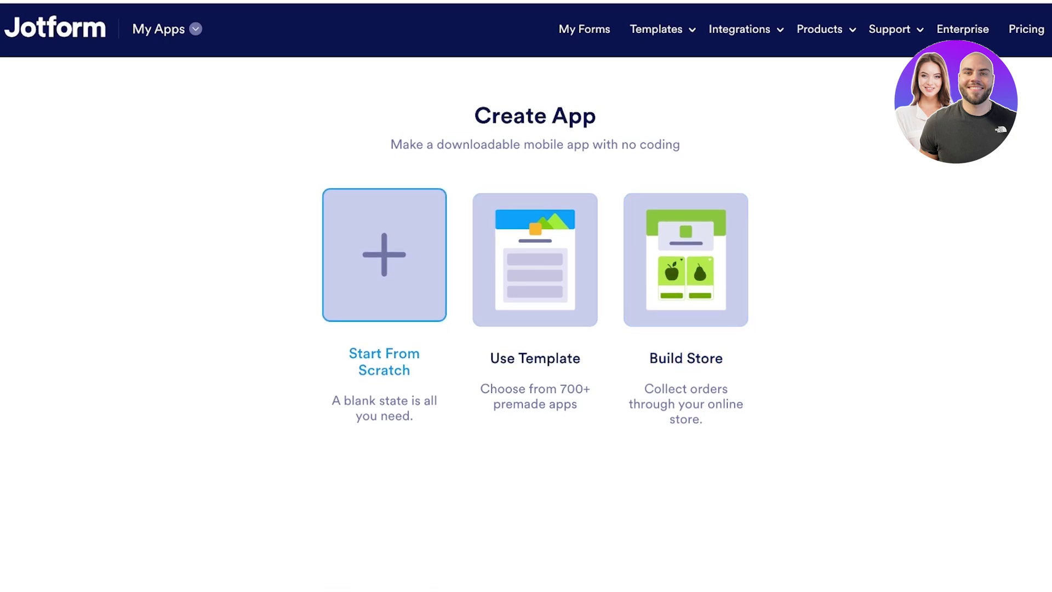
left_click(535, 269)
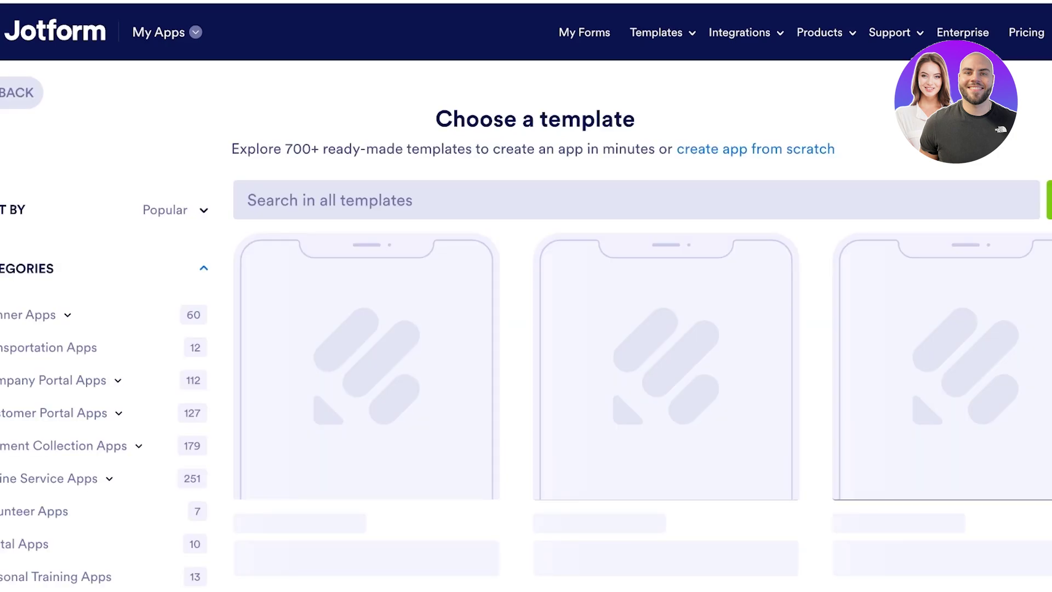
scroll(535, 296, "right", 1)
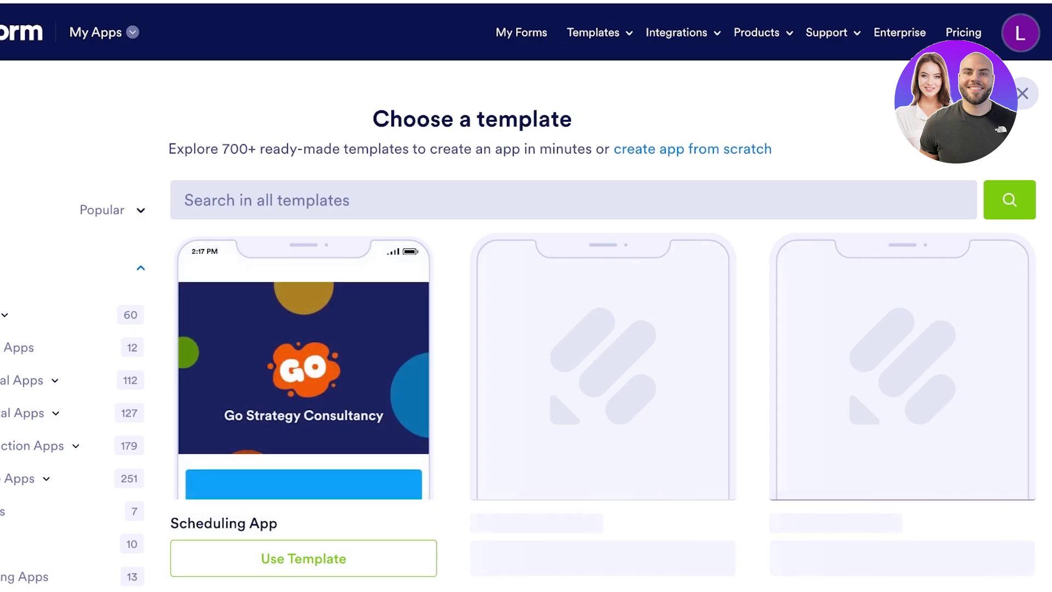
Look through the popular ready-made app templates in the template chooser.
mouse_move(304, 368)
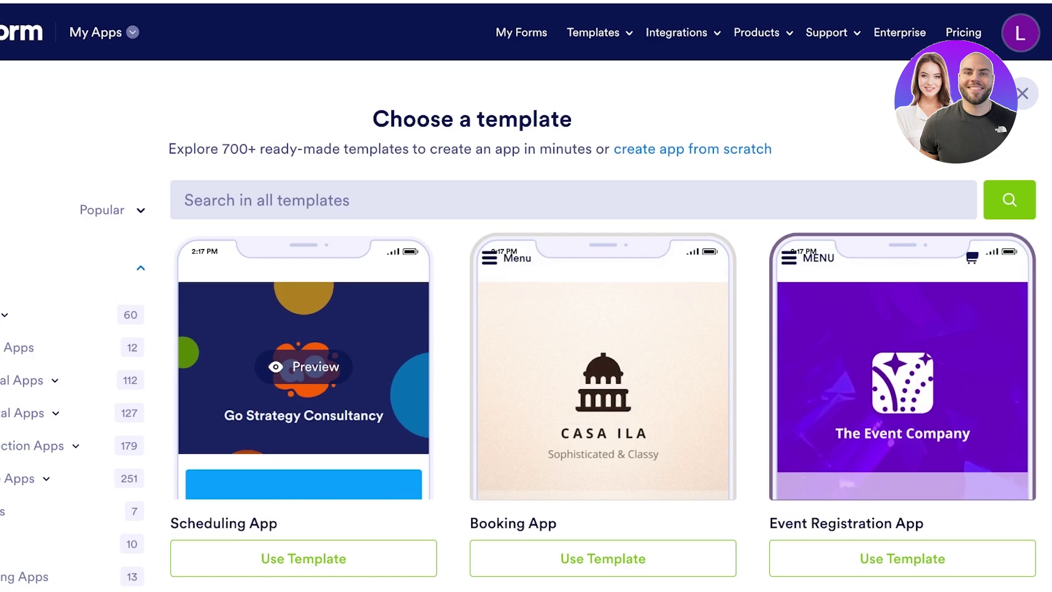
scroll(307, 362, "down", 15)
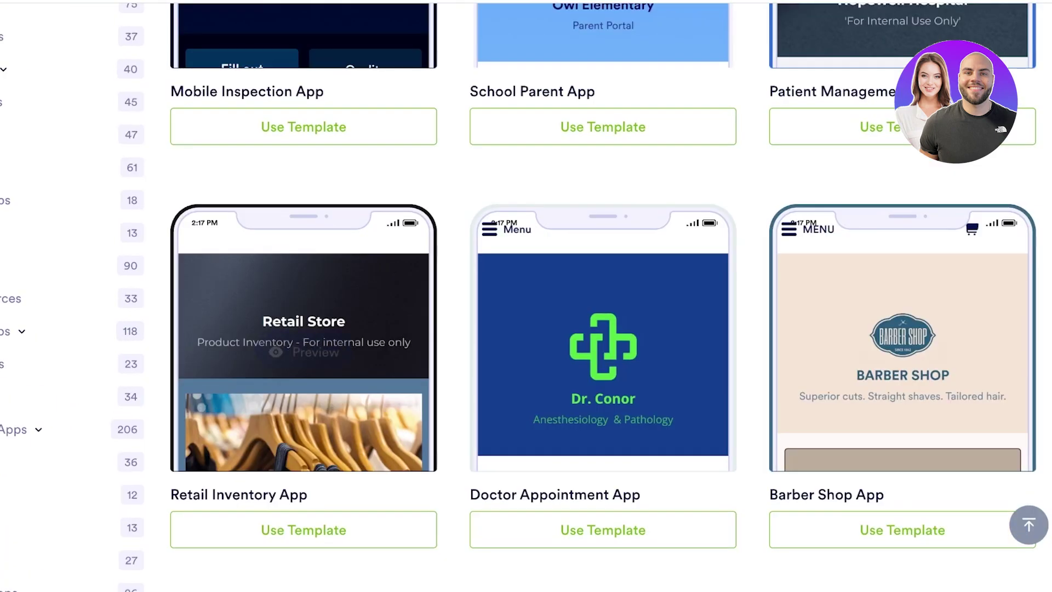
scroll(304, 351, "down", 20)
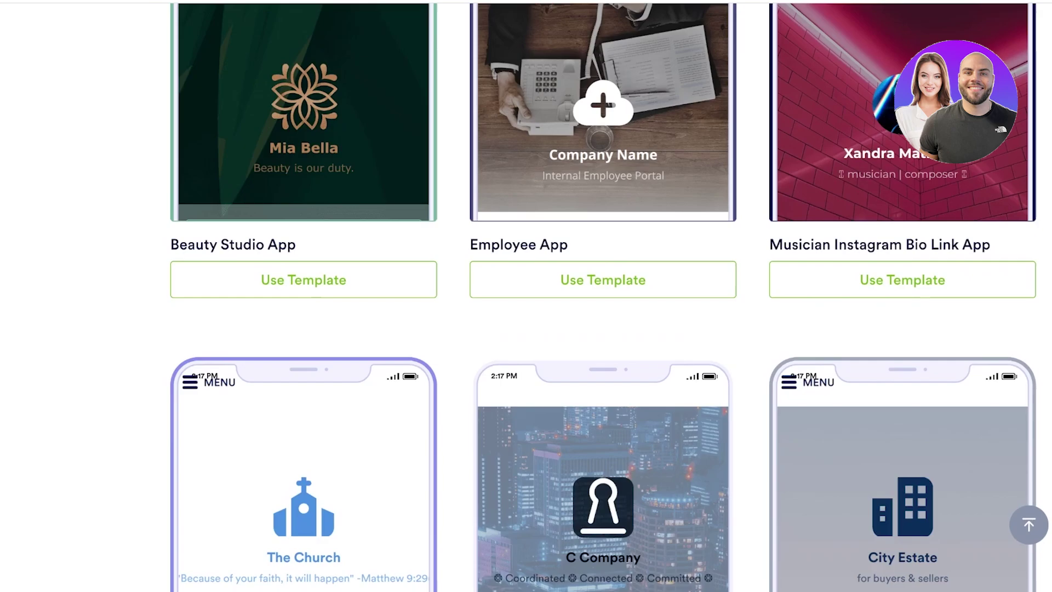
scroll(603, 296, "down", 4)
scroll(602, 296, "up", 14)
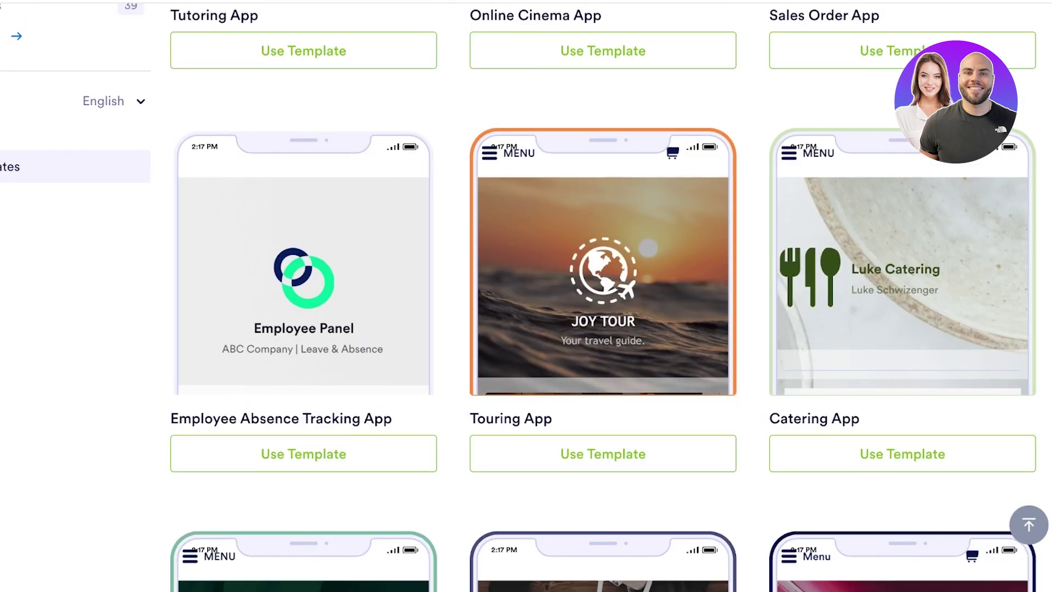
scroll(603, 296, "up", 8)
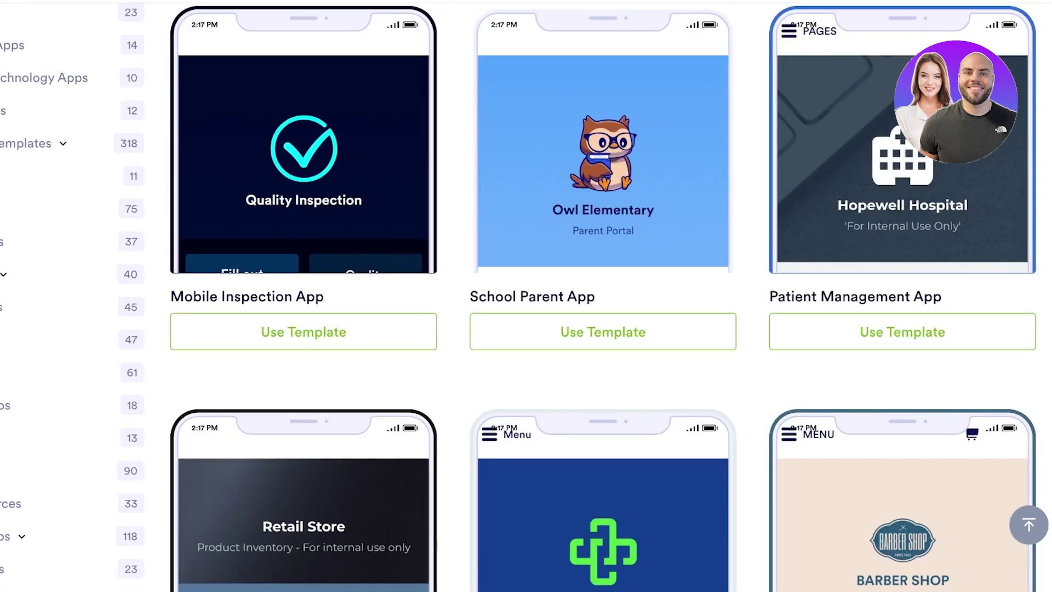
scroll(603, 296, "up", 10)
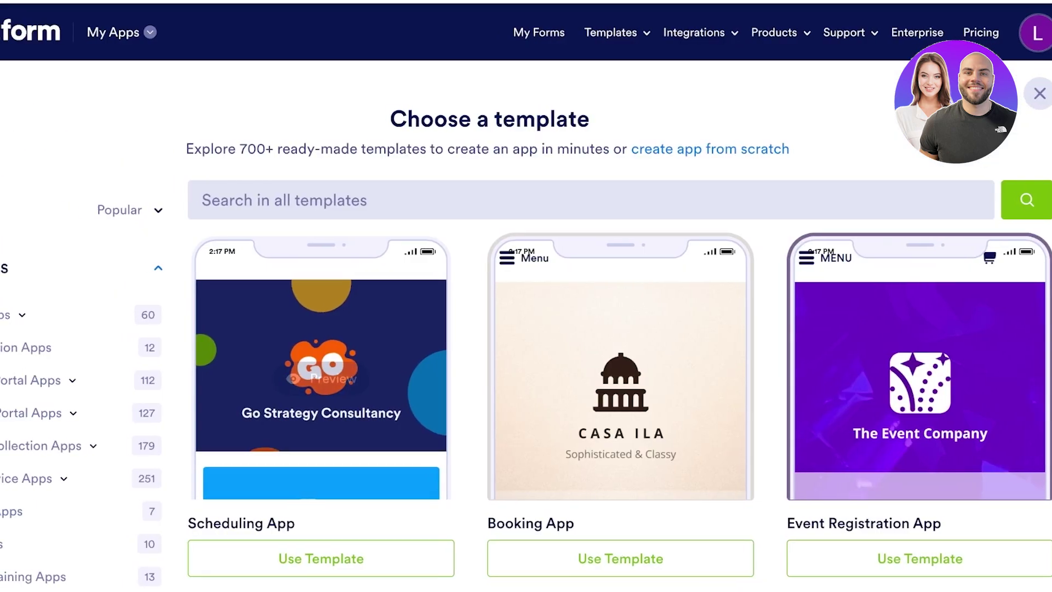
Filter the app templates by the Human Resources category.
scroll(321, 350, "left", 2)
left_click(209, 210)
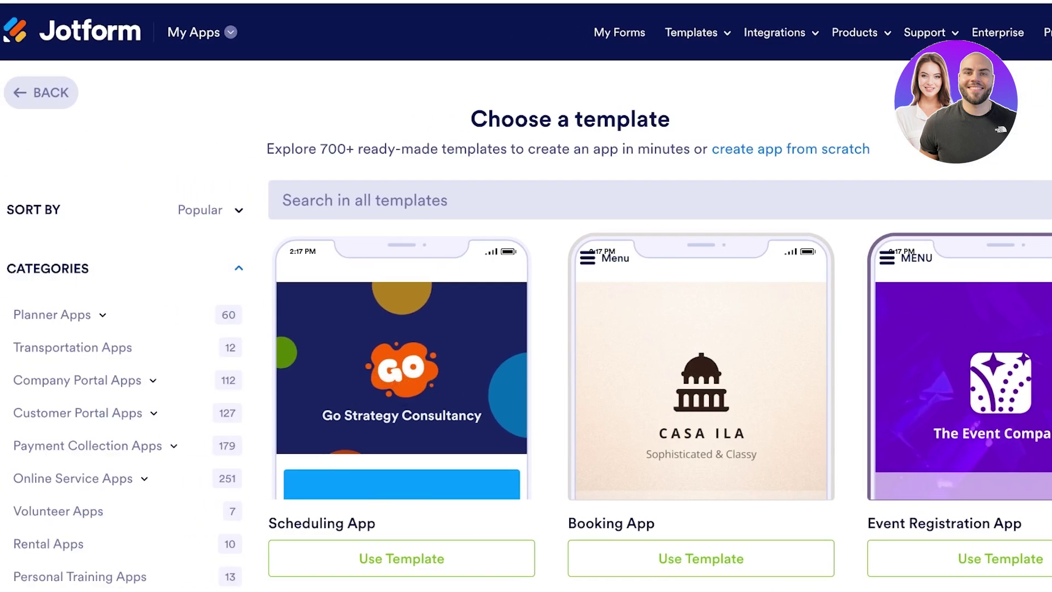
scroll(603, 329, "down", 9)
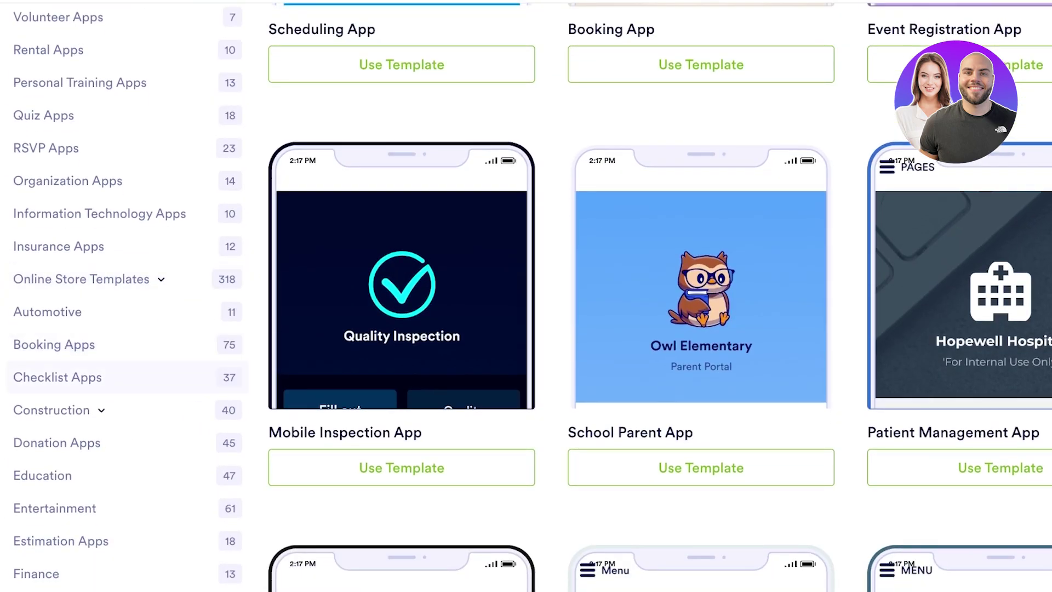
scroll(603, 329, "down", 5)
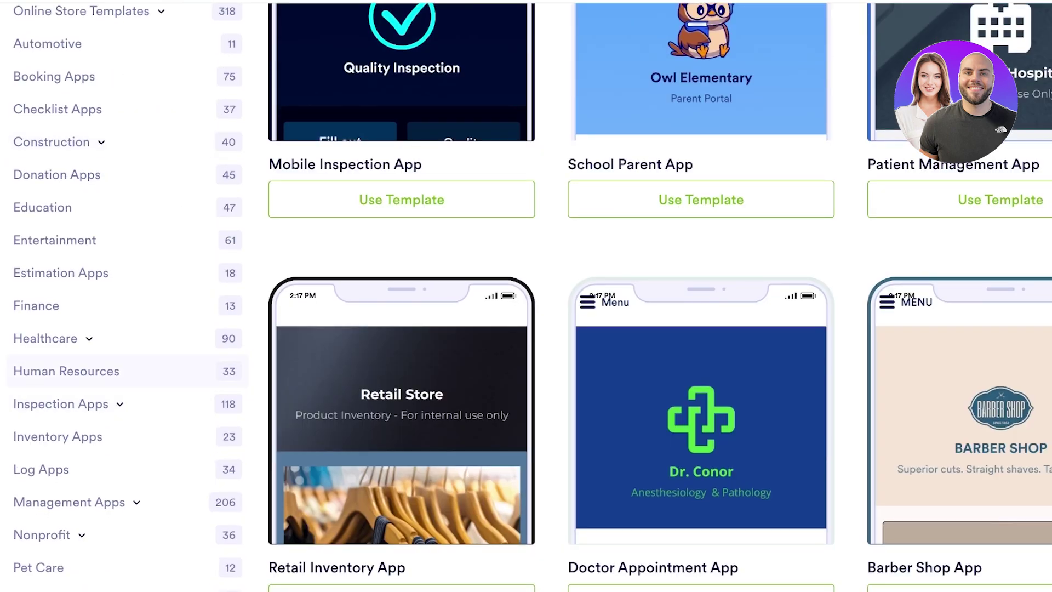
left_click(67, 371)
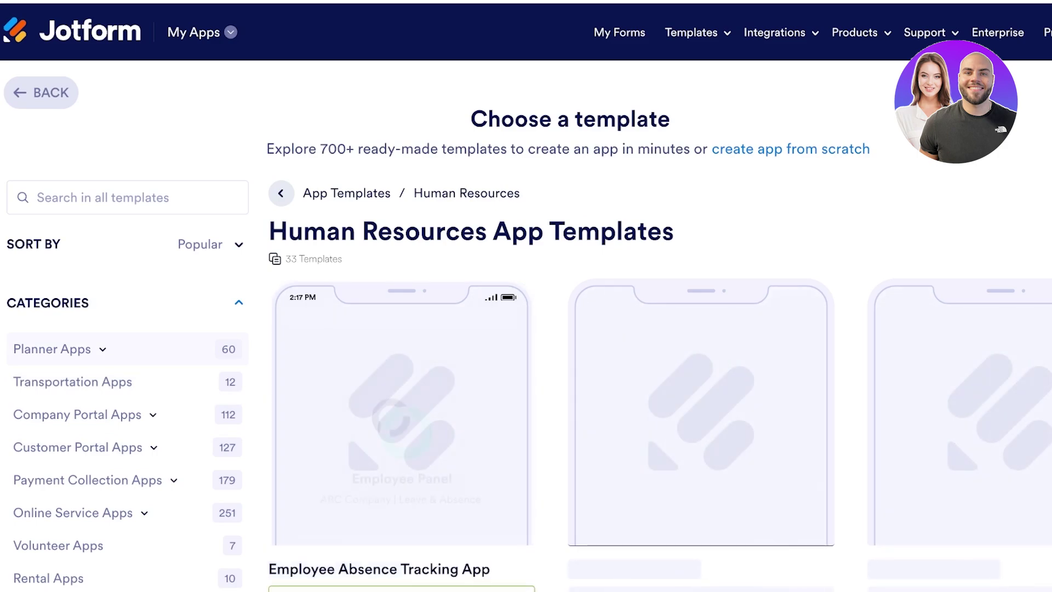
Examine the Human Resources app templates, from employee absence tracking to HR management.
scroll(402, 357, "down", 4)
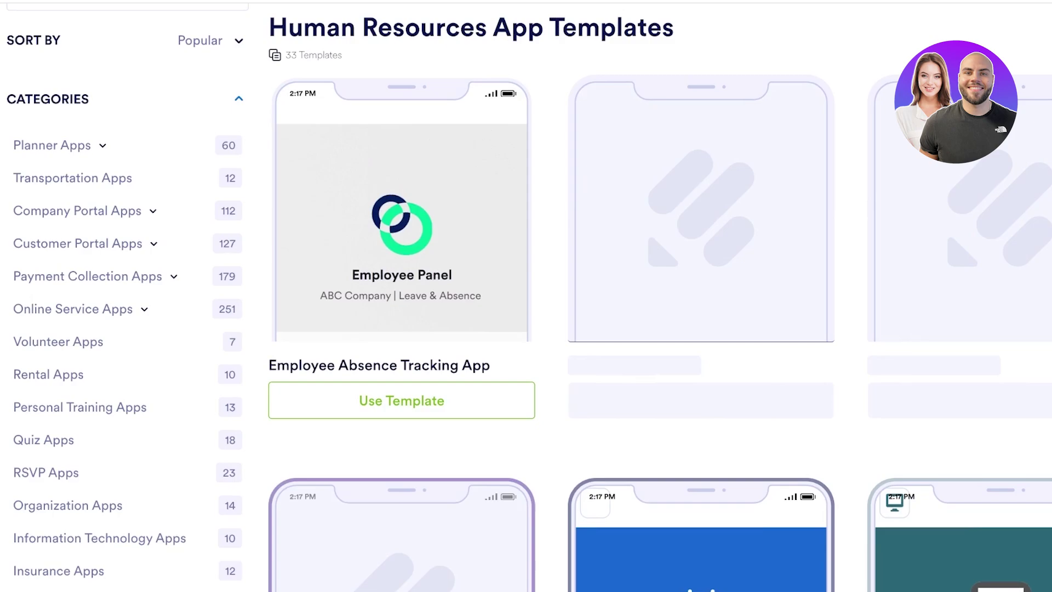
scroll(702, 219, "down", 8)
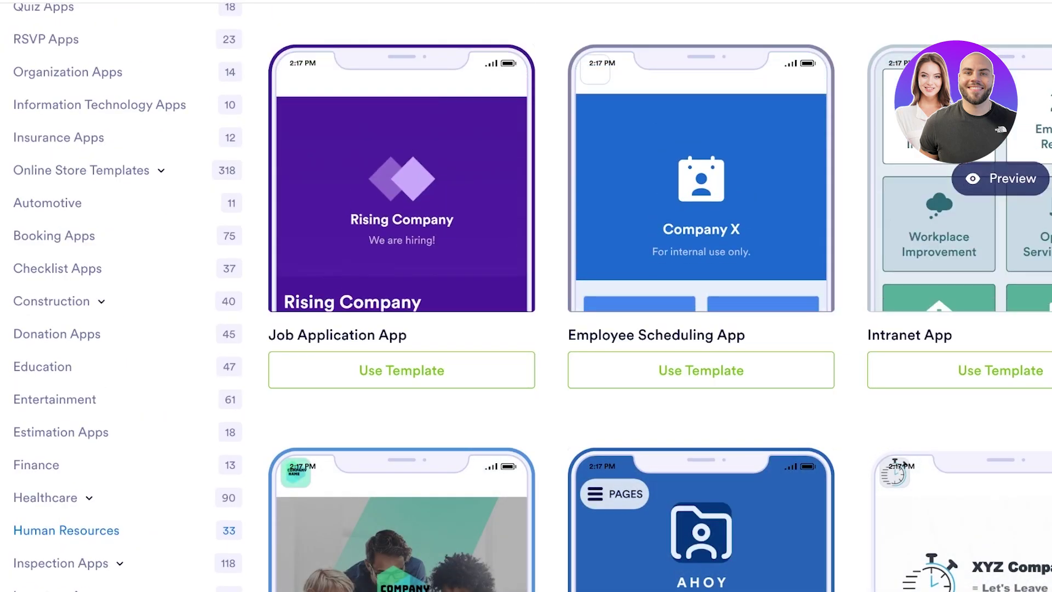
scroll(959, 220, "up", 6)
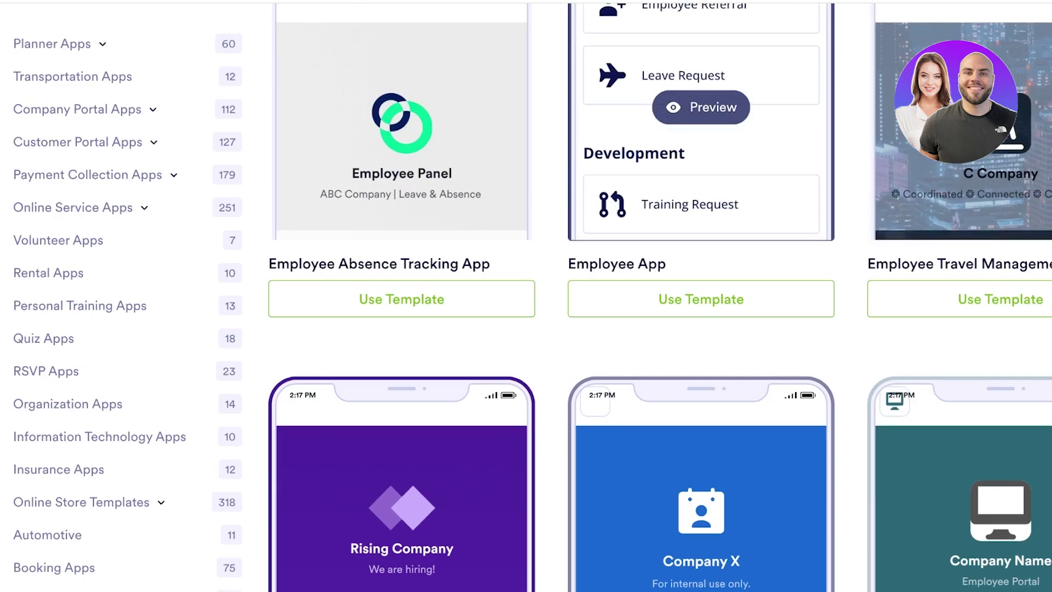
scroll(702, 230, "down", 13)
scroll(702, 296, "up", 19)
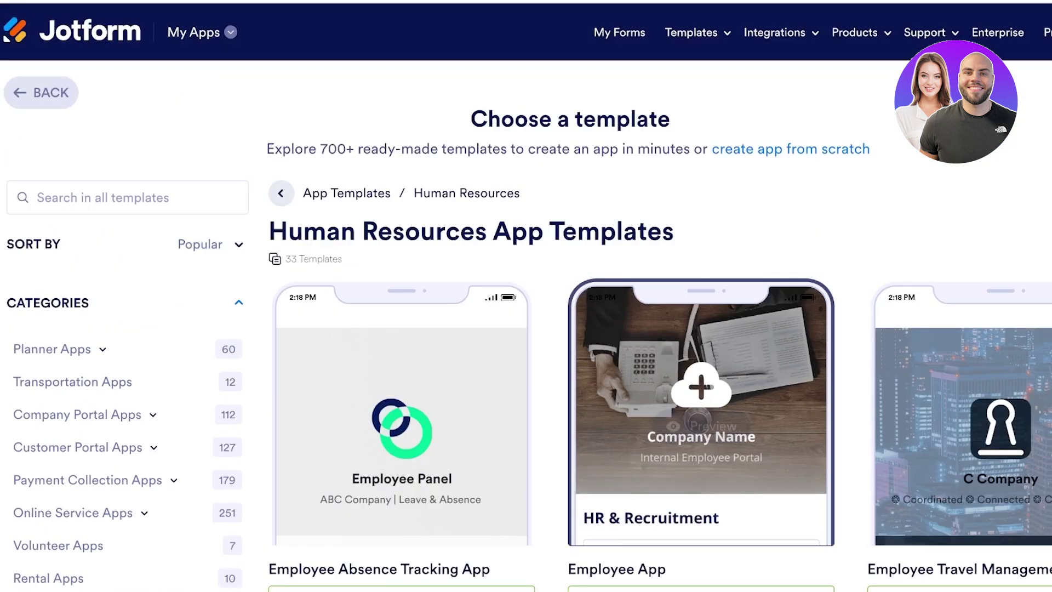
scroll(701, 383, "down", 1)
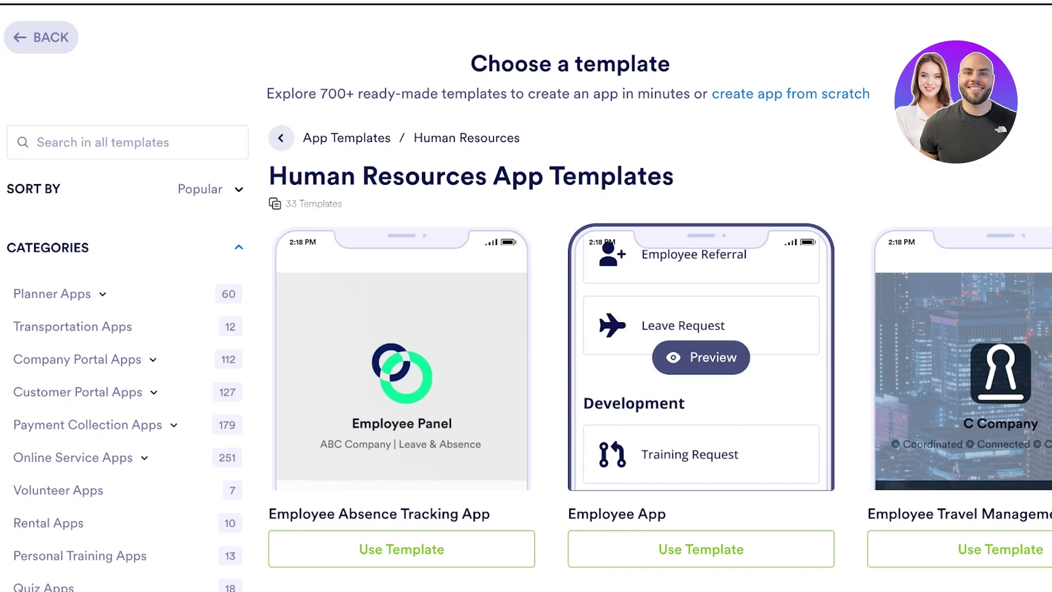
scroll(965, 329, "down", 2)
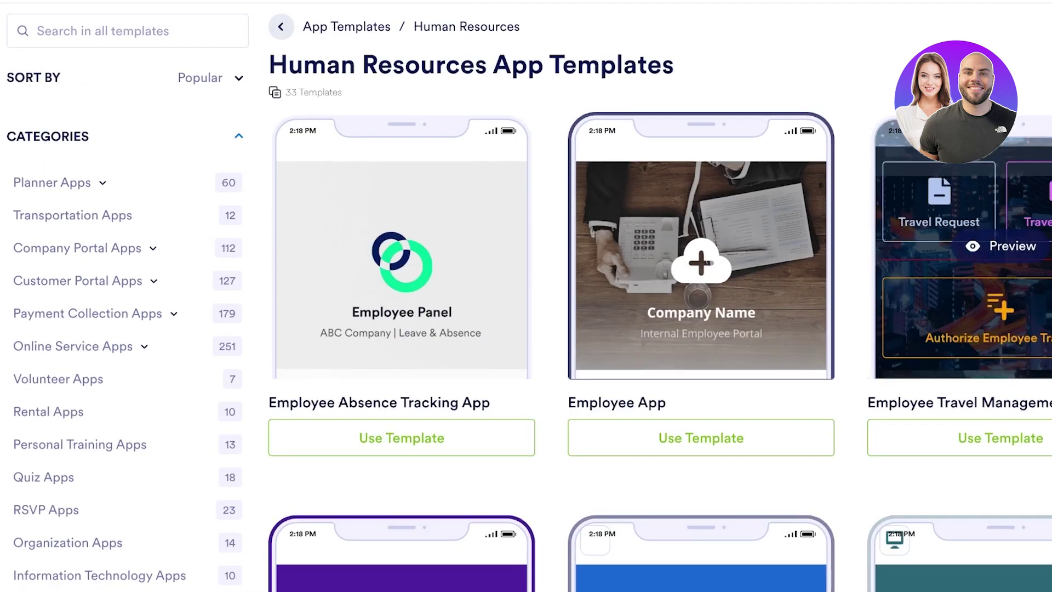
scroll(965, 328, "down", 10)
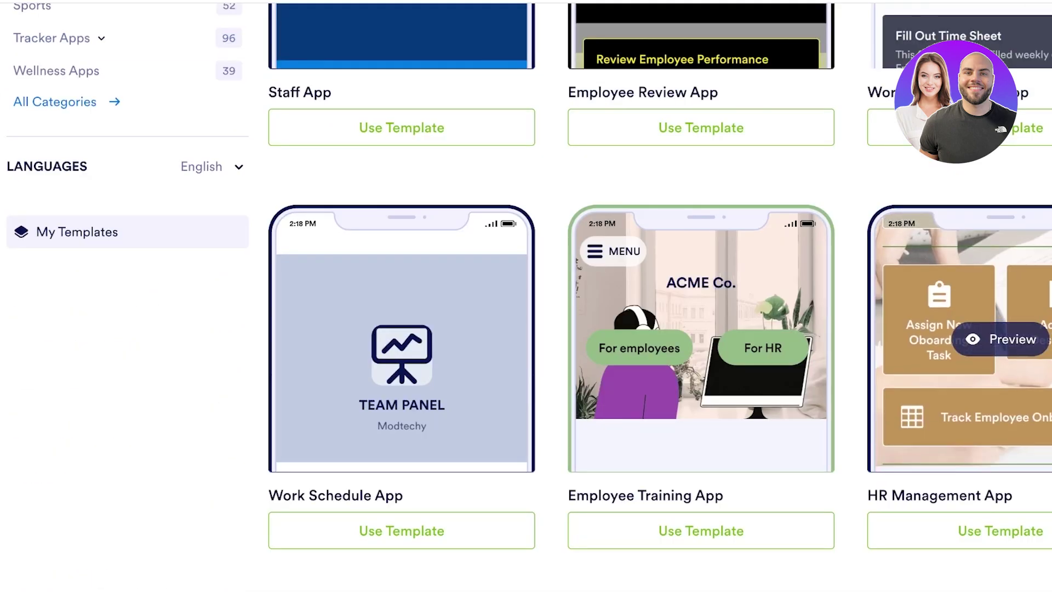
scroll(965, 329, "up", 8)
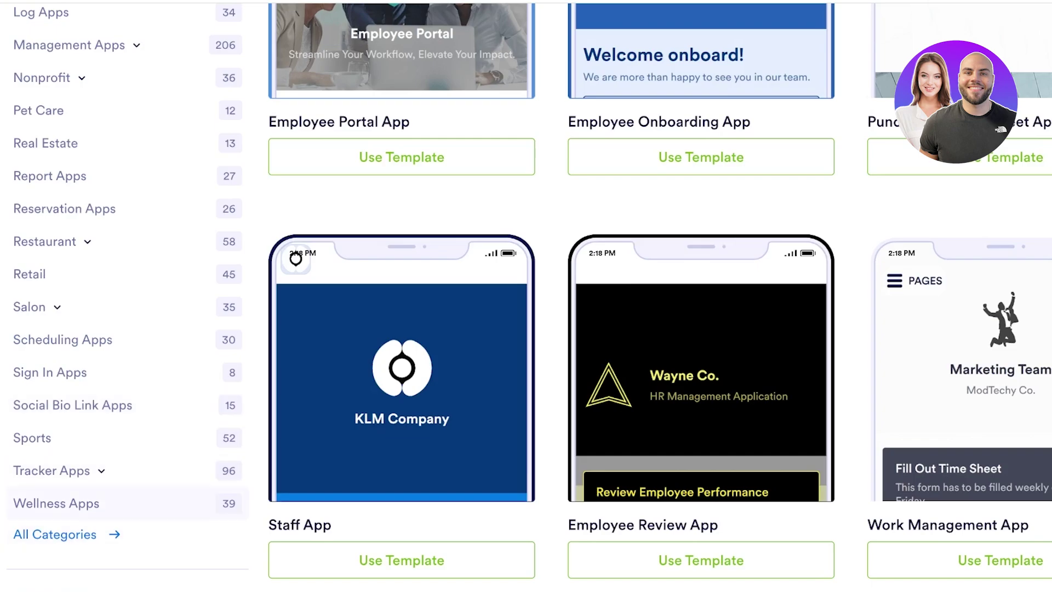
scroll(965, 329, "up", 6)
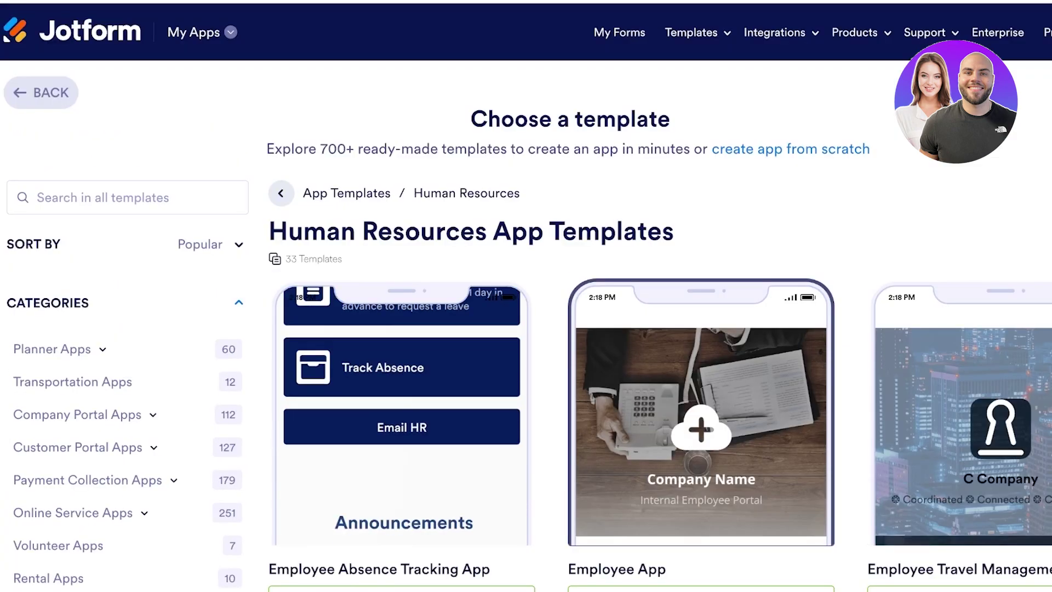
Switch the template filter to the Organization Apps category.
scroll(526, 328, "down", 2)
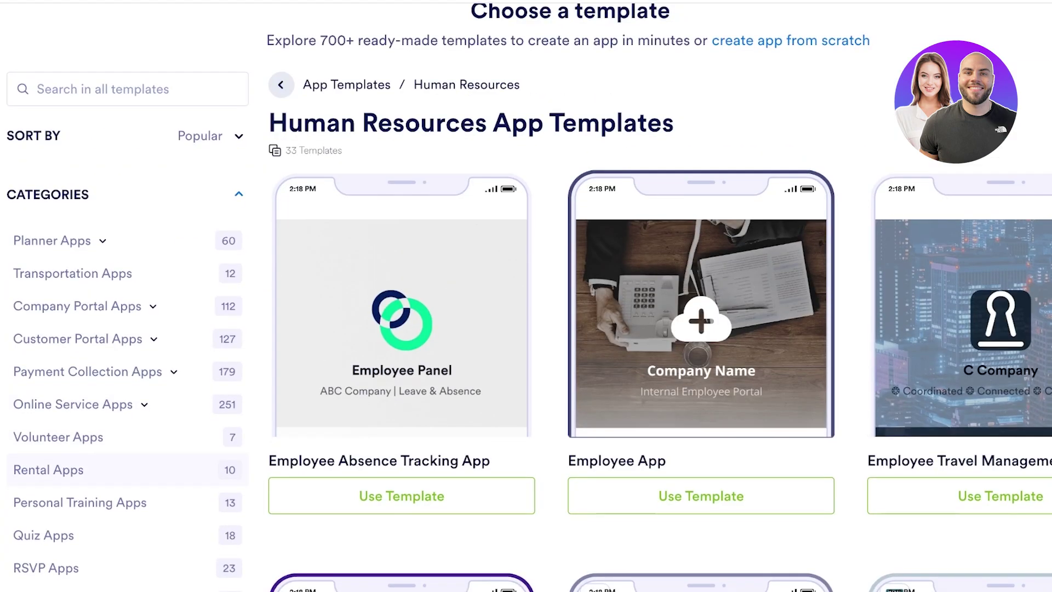
scroll(527, 329, "down", 5)
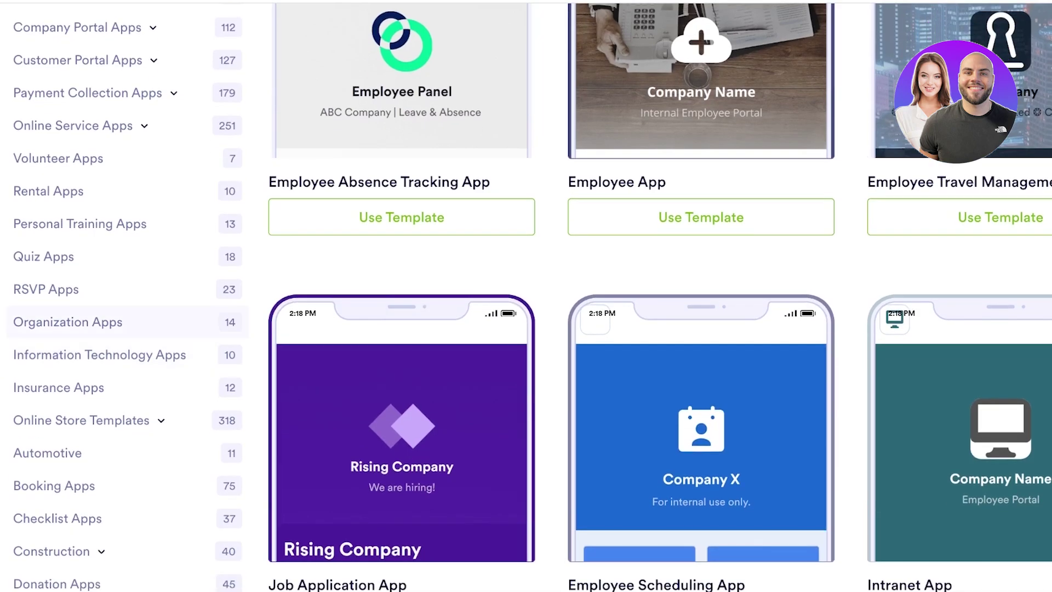
left_click(67, 321)
scroll(126, 324, "down", 5)
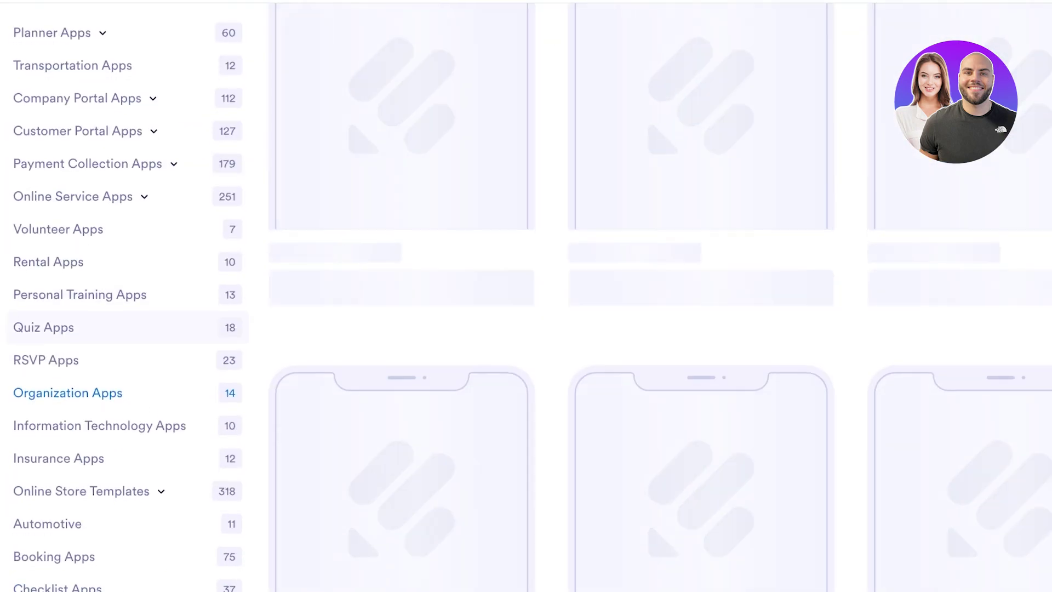
Look through the Organization Apps templates and the other available categories.
scroll(533, 298, "down", 1)
scroll(126, 480, "down", 3)
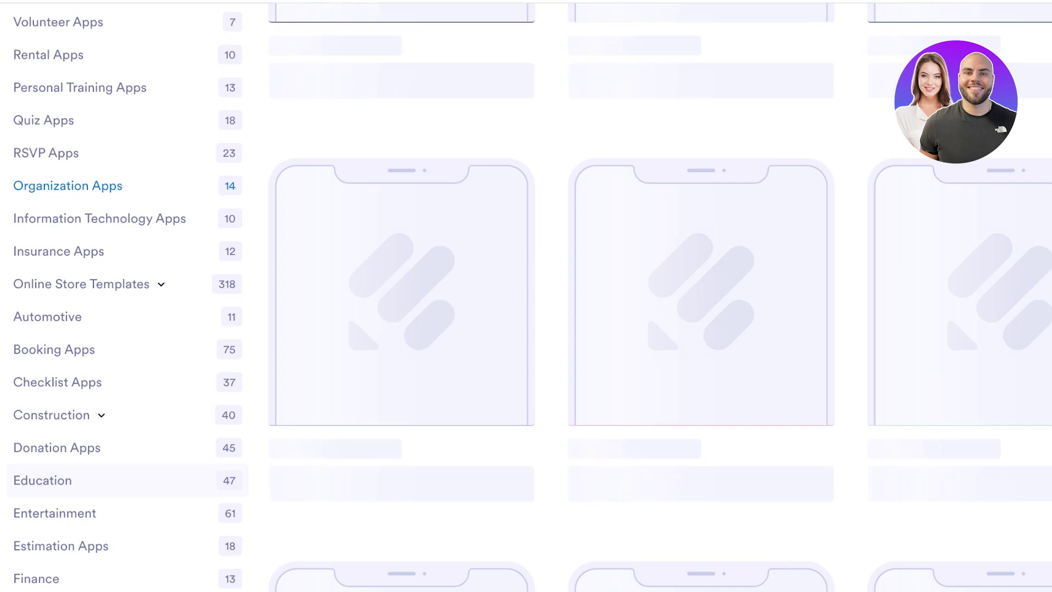
scroll(126, 513, "down", 3)
scroll(126, 497, "down", 1)
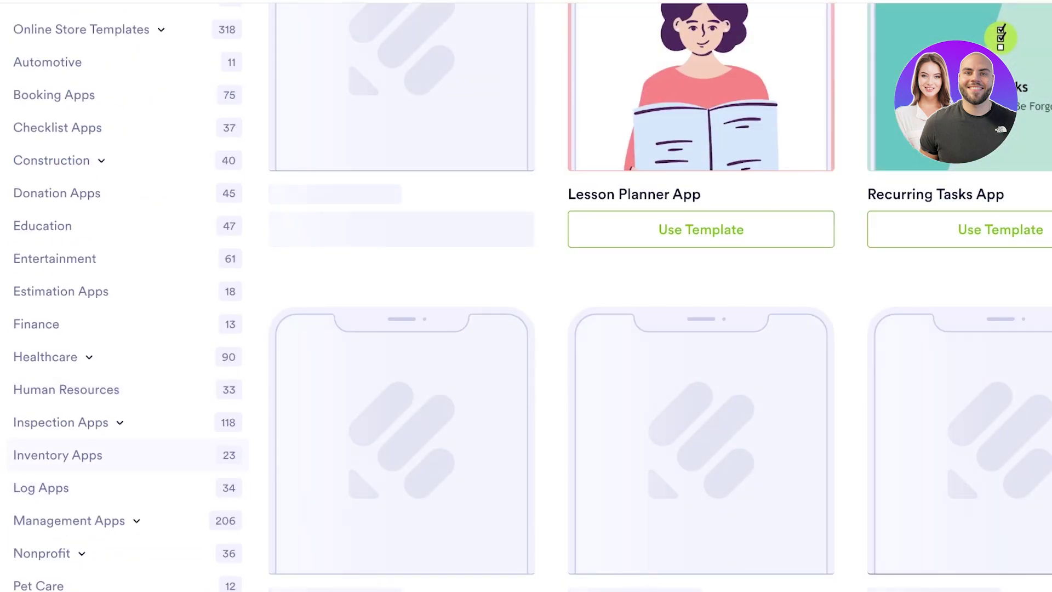
scroll(126, 455, "down", 3)
scroll(126, 439, "up", 7)
scroll(126, 432, "down", 2)
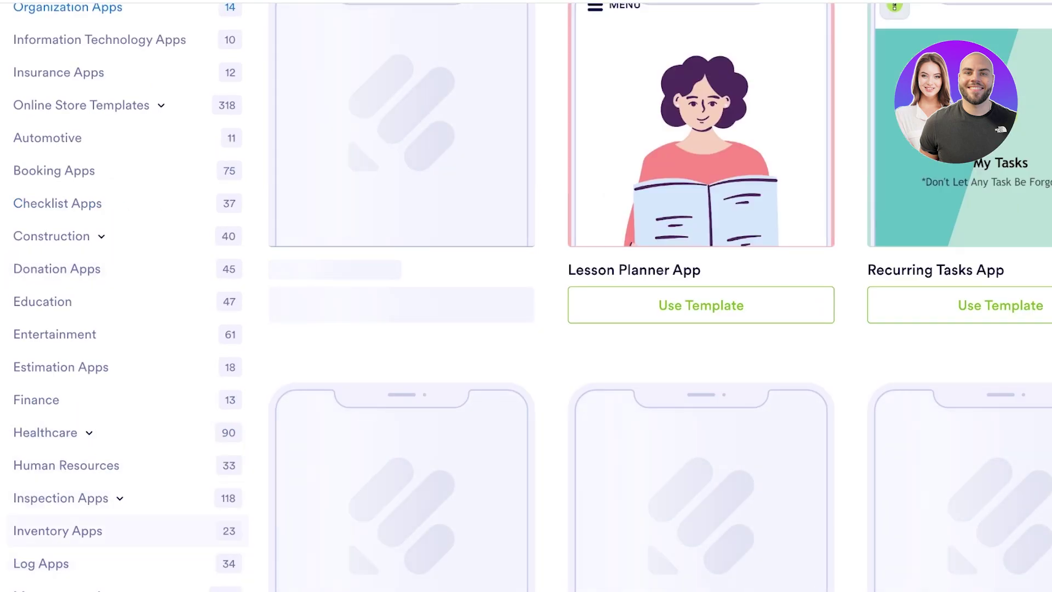
Filter the app templates by the Inventory Apps category.
left_click(58, 531)
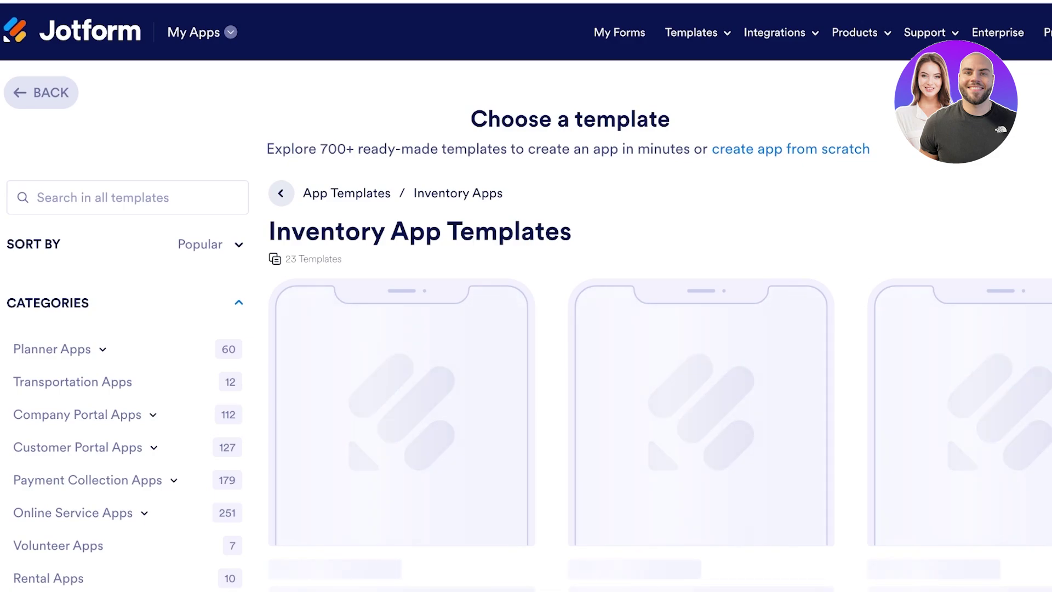
scroll(526, 296, "down", 2)
scroll(526, 296, "down", 6)
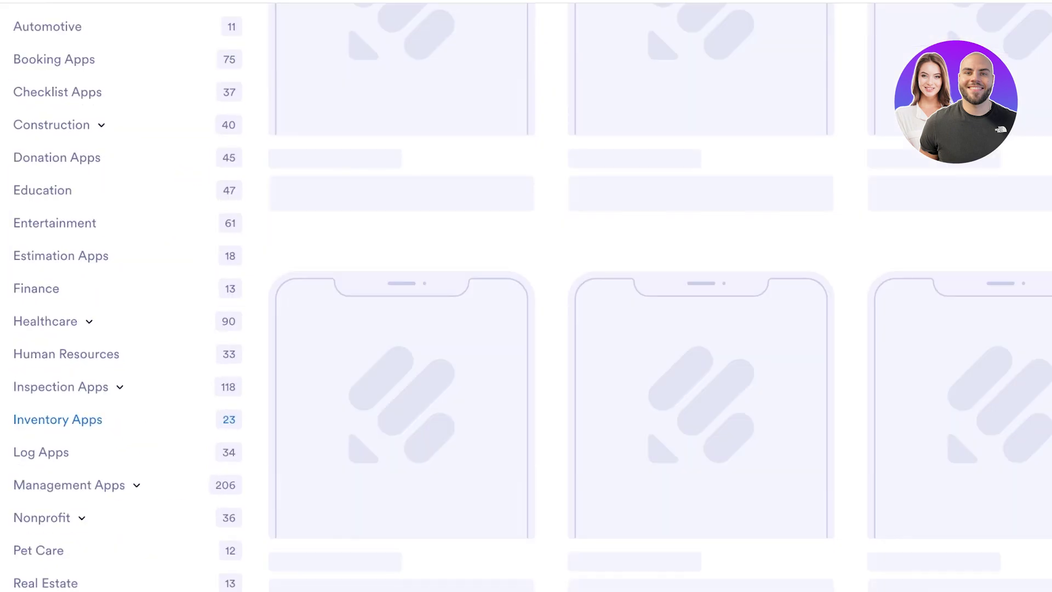
scroll(526, 296, "up", 6)
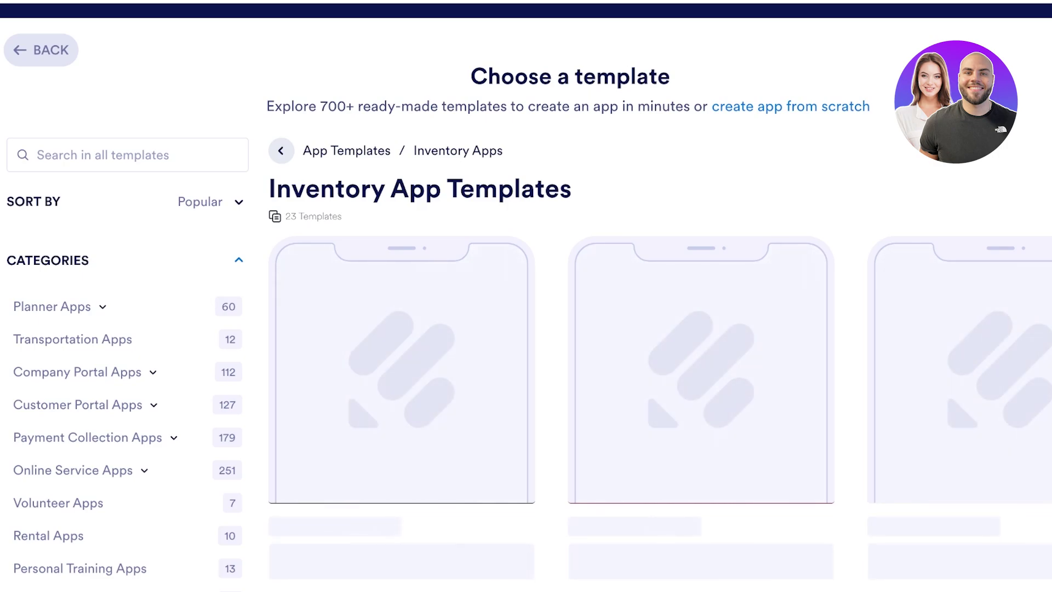
scroll(702, 296, "down", 4)
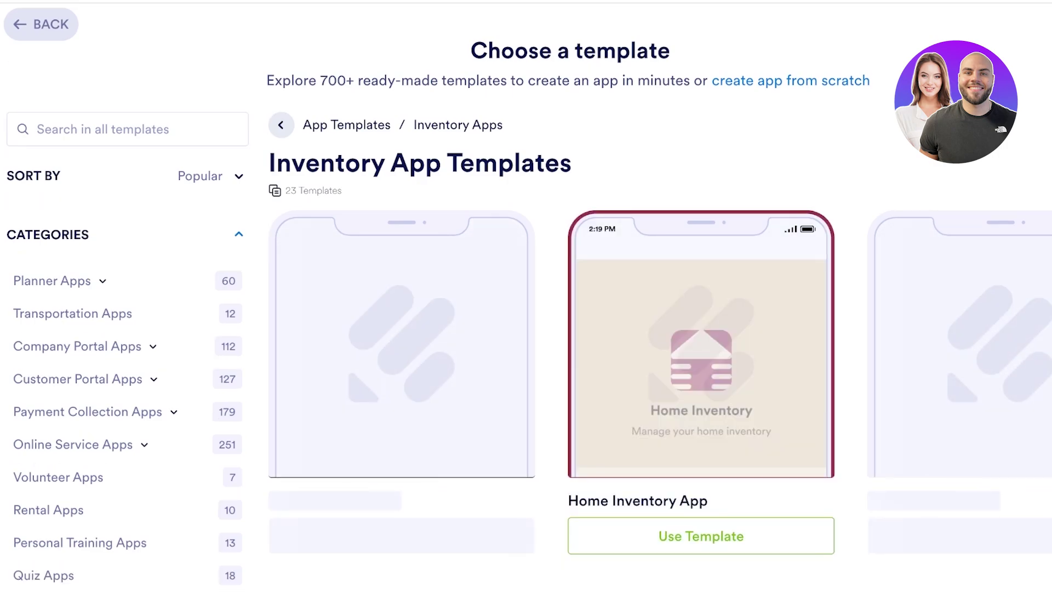
scroll(702, 296, "up", 4)
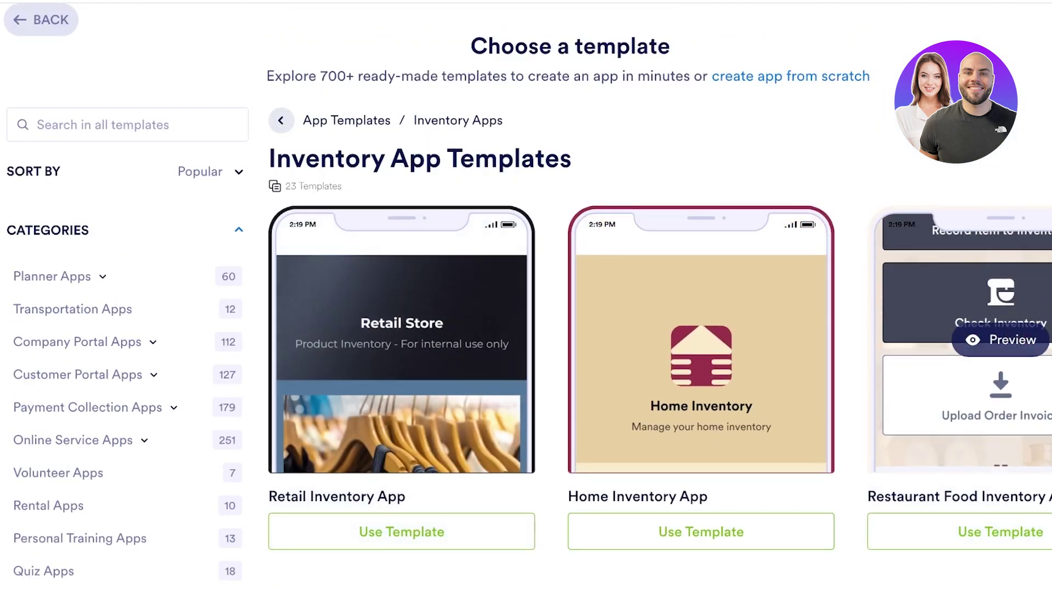
Look through the Inventory app templates, from retail and parts inventory to food pantry apps.
scroll(402, 340, "down", 12)
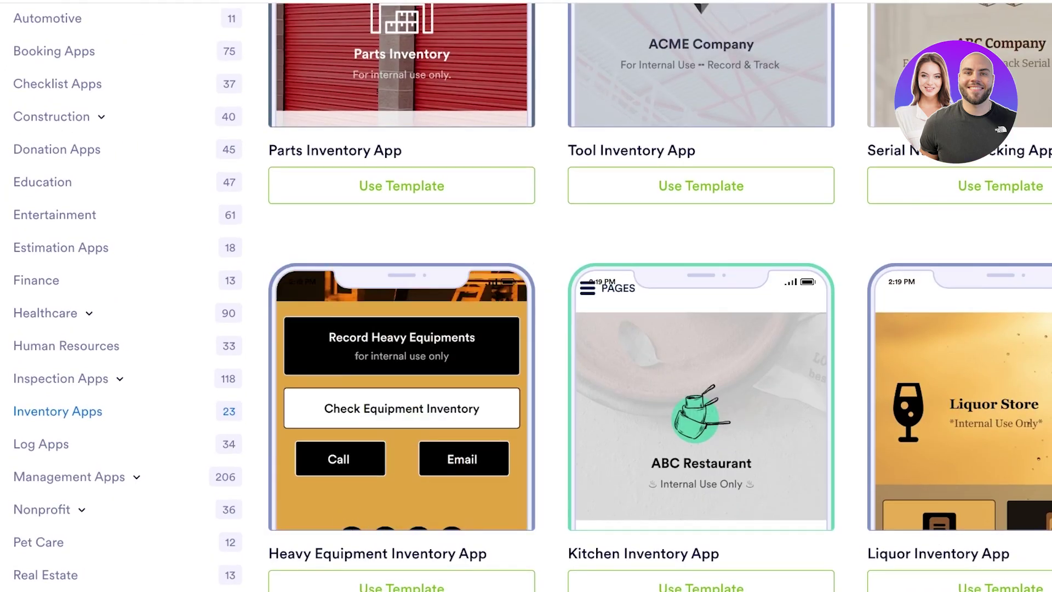
scroll(402, 383, "down", 8)
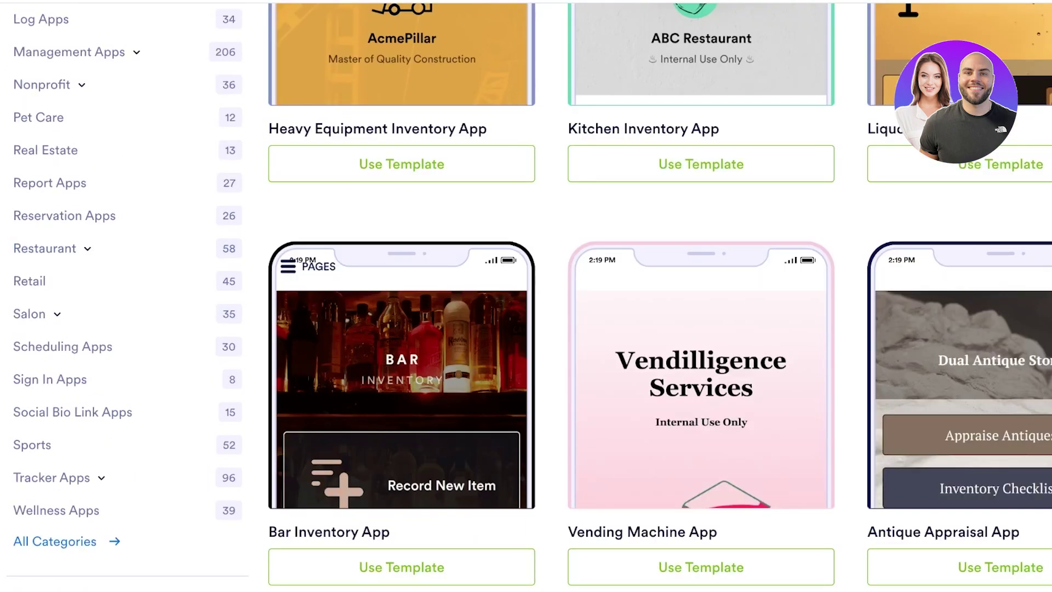
scroll(402, 383, "down", 12)
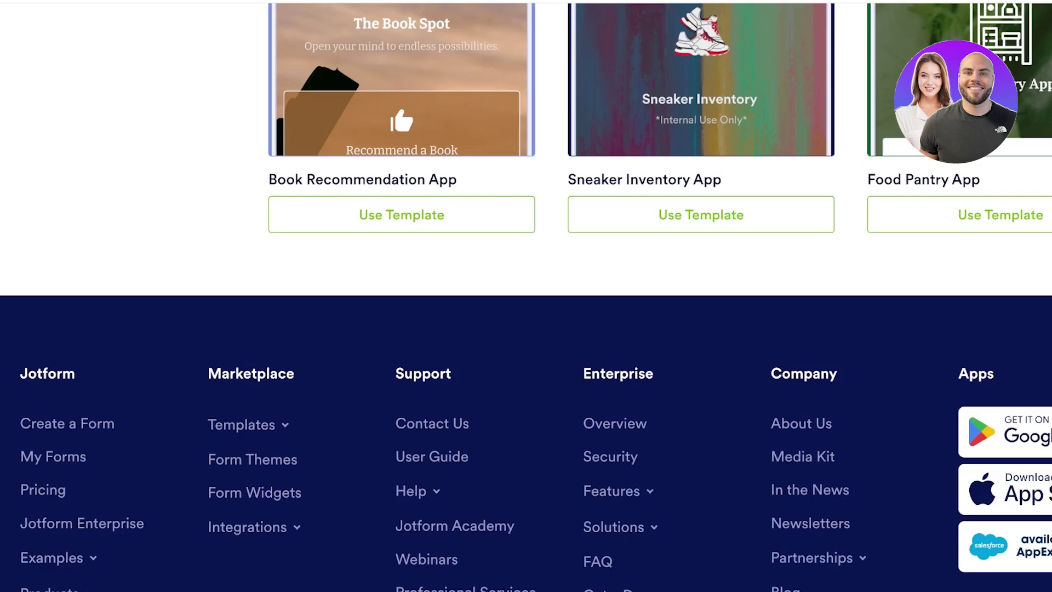
scroll(402, 219, "up", 4)
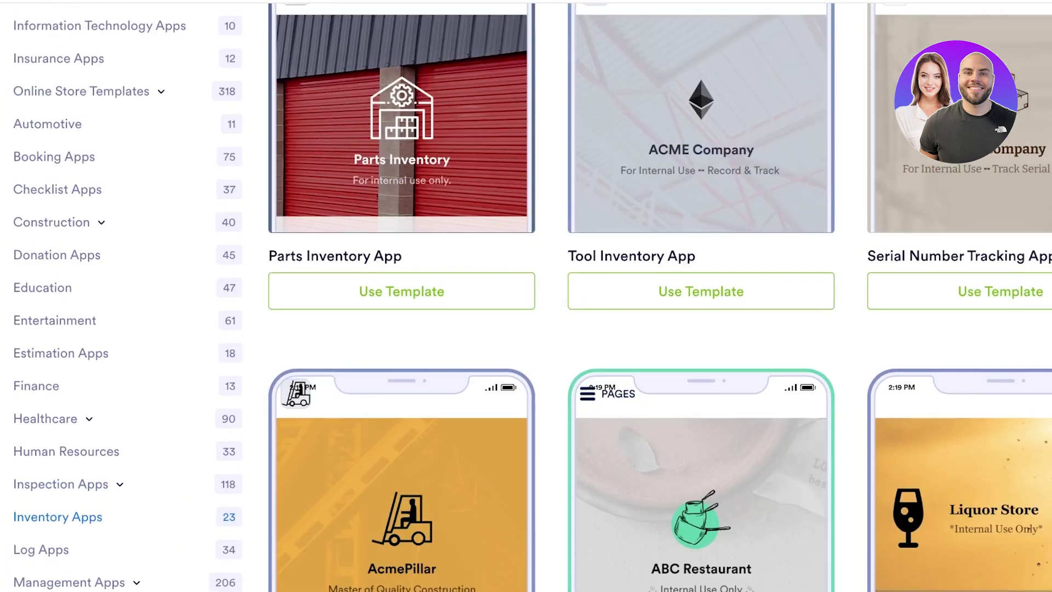
scroll(526, 296, "up", 15)
scroll(526, 296, "down", 9)
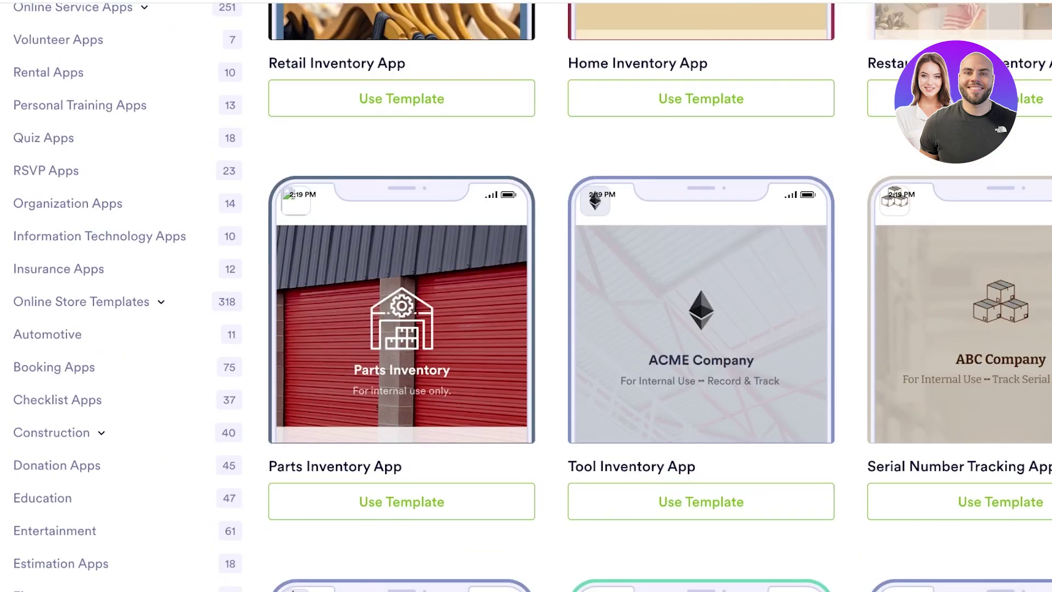
scroll(701, 329, "up", 8)
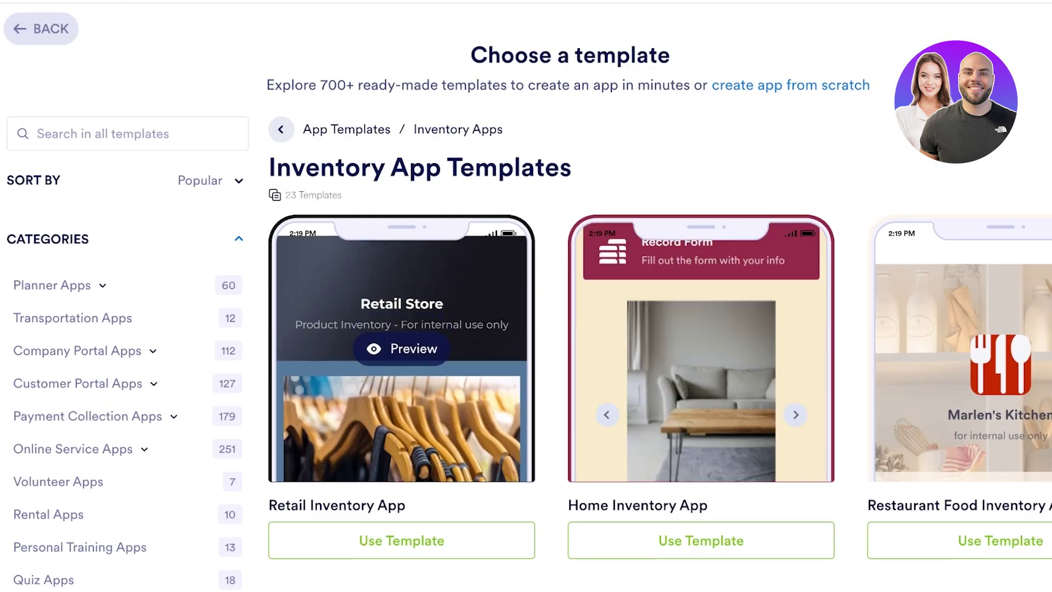
Create an app from the Retail Inventory App template and look over its page in the builder.
left_click(402, 540)
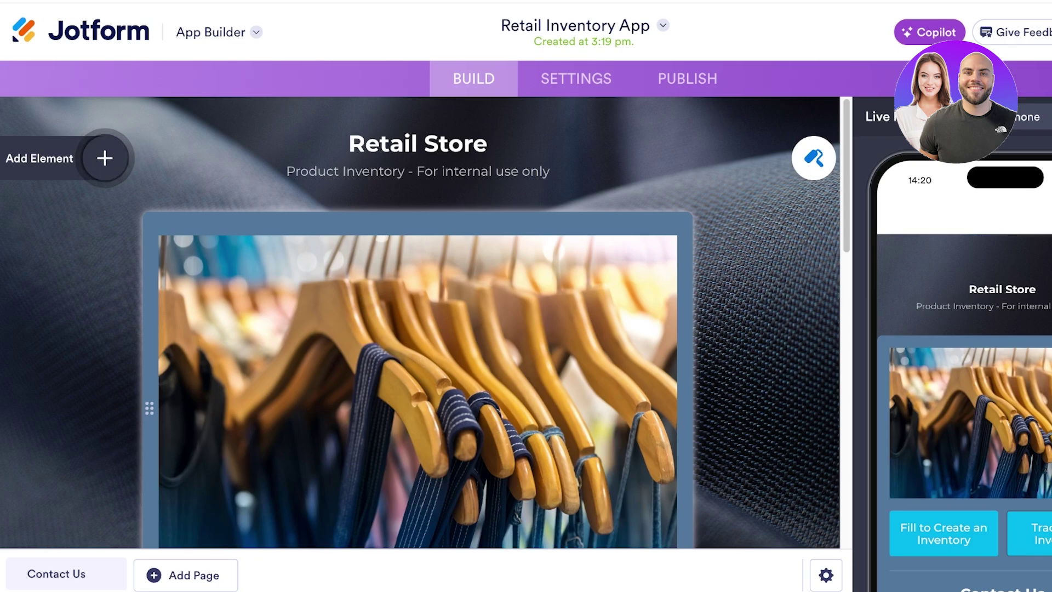
scroll(418, 323, "down", 12)
scroll(417, 324, "up", 11)
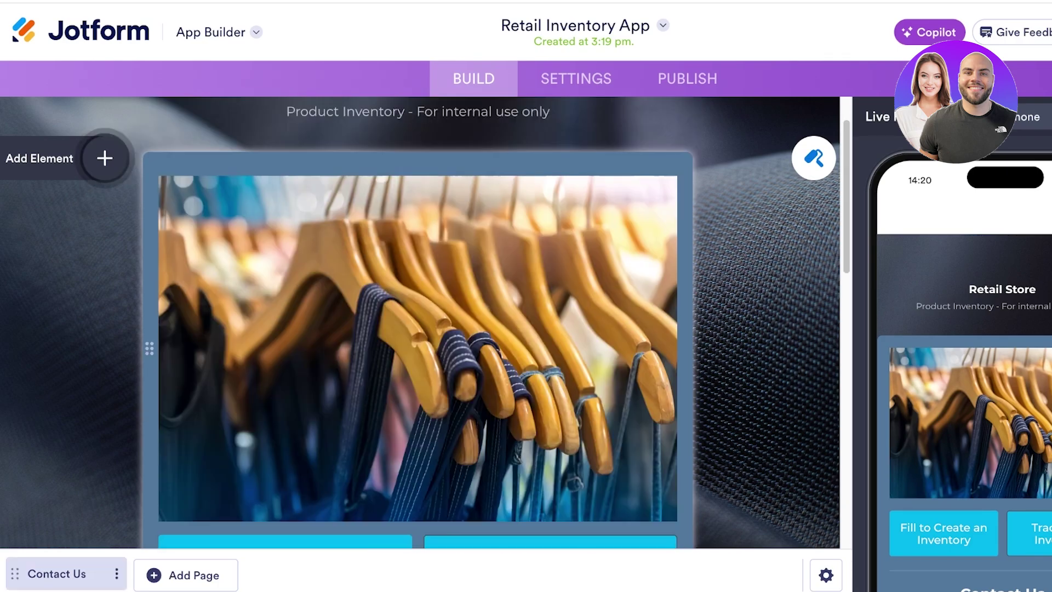
Examine the basic elements and widgets that can be added to the app.
left_click(105, 158)
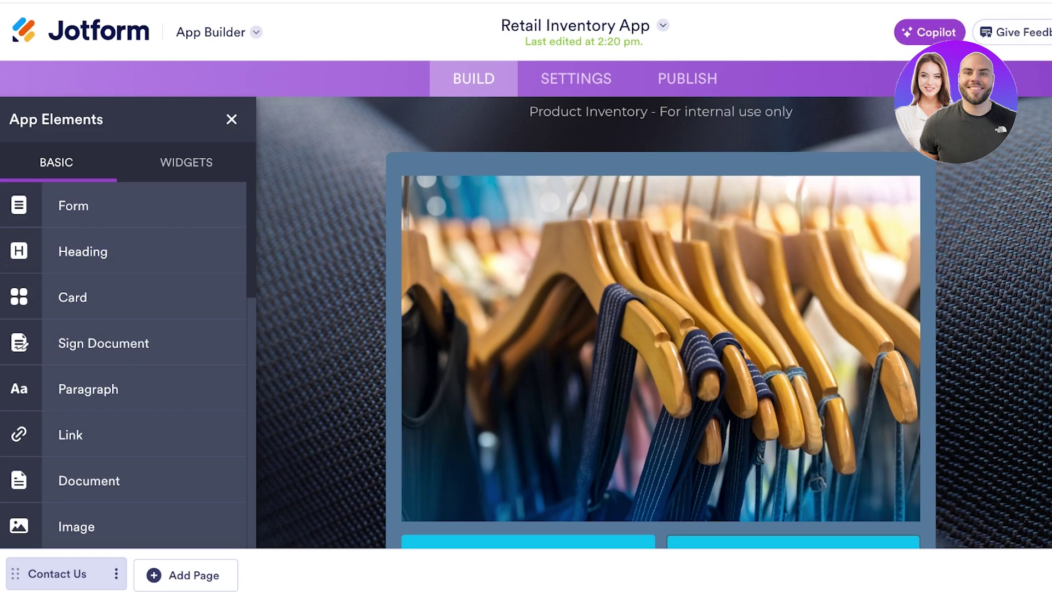
scroll(124, 362, "down", 15)
left_click(186, 163)
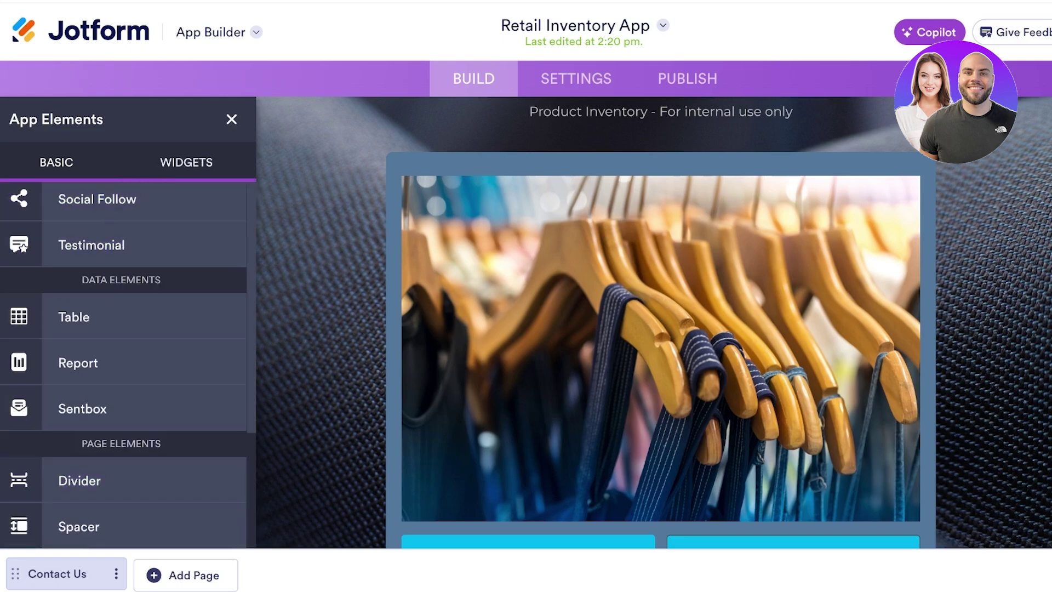
left_click(56, 162)
left_click(231, 118)
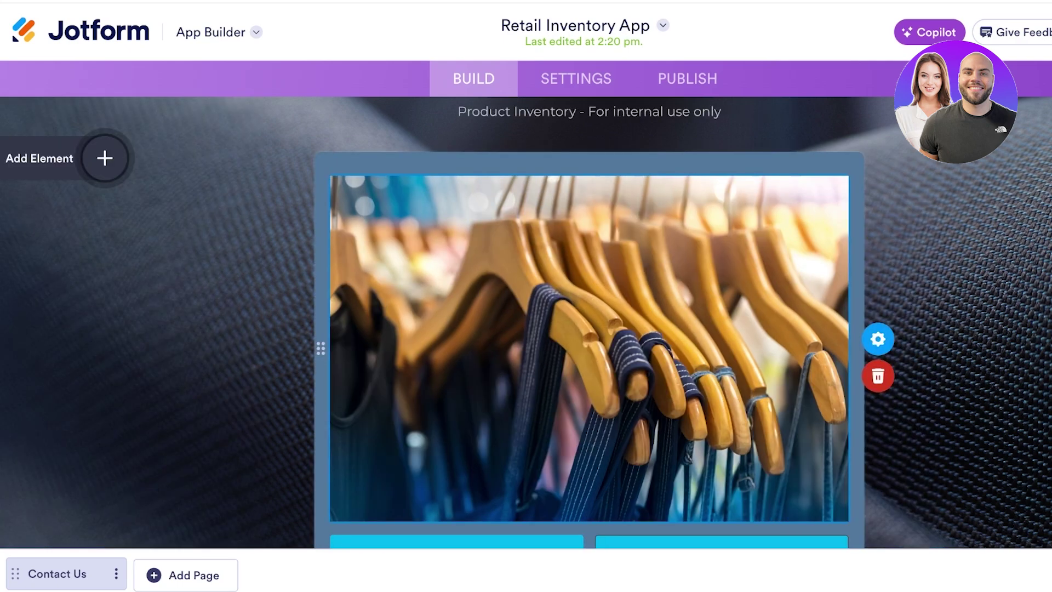
Delete the clothes-hanger image above the two inventory buttons and select the Track Your Inventory element.
scroll(418, 323, "down", 2)
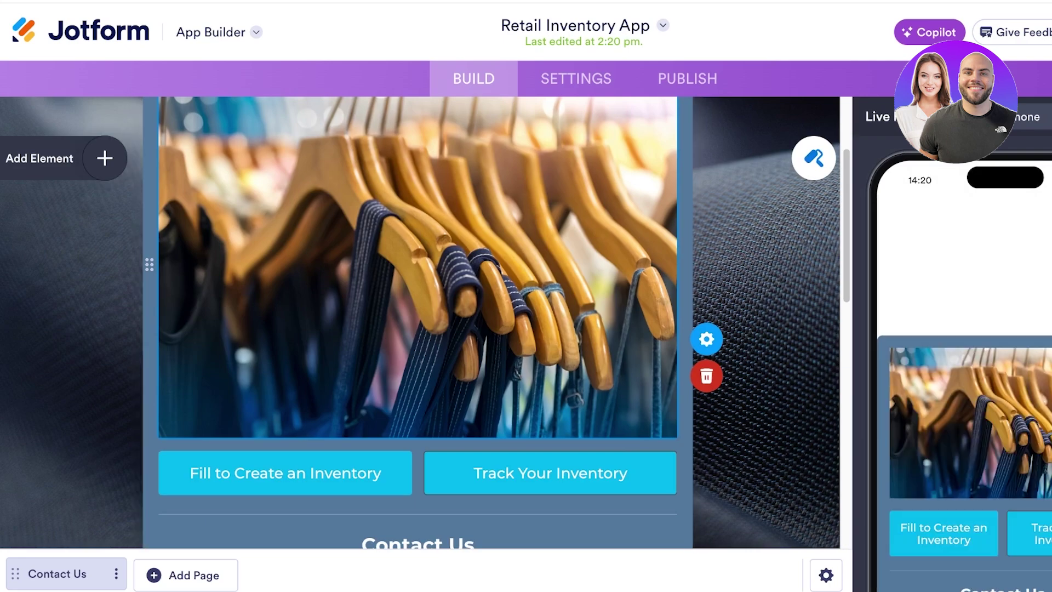
left_click(707, 376)
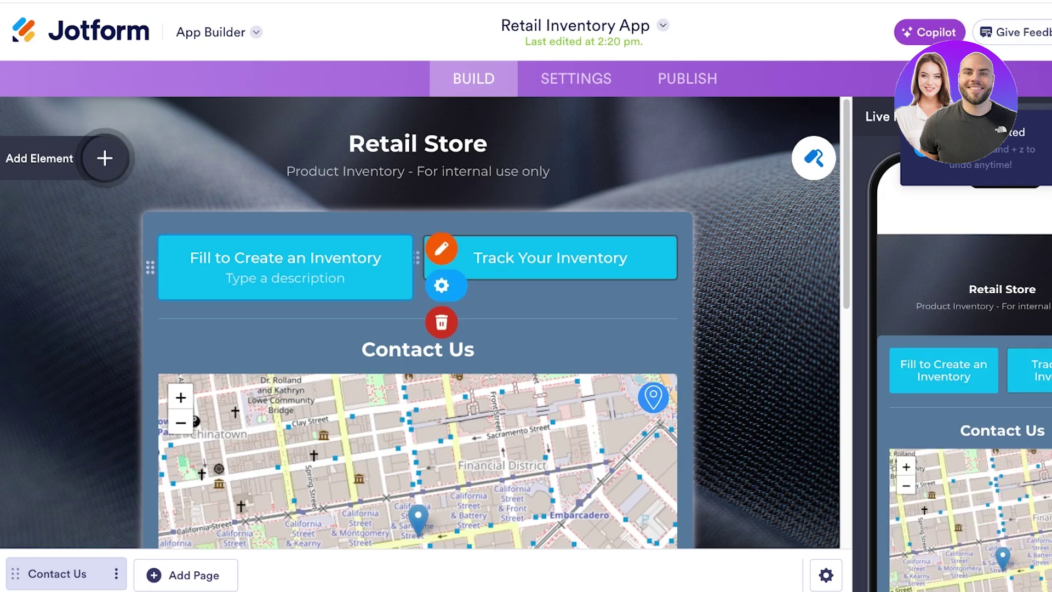
left_click(605, 258)
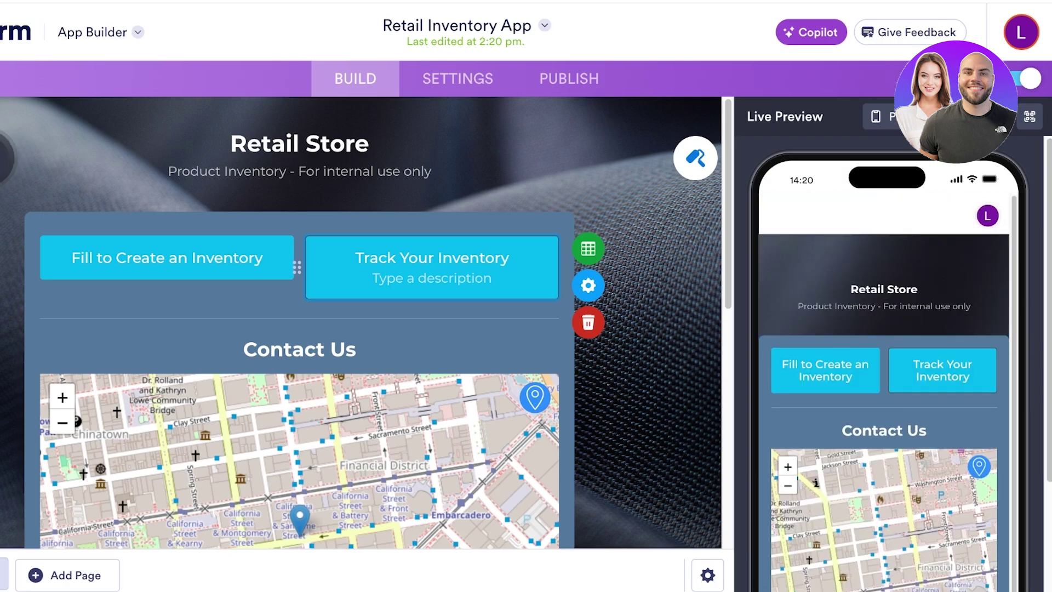
Replace the "Retail Store" title in the app header with a first name.
left_click(298, 171)
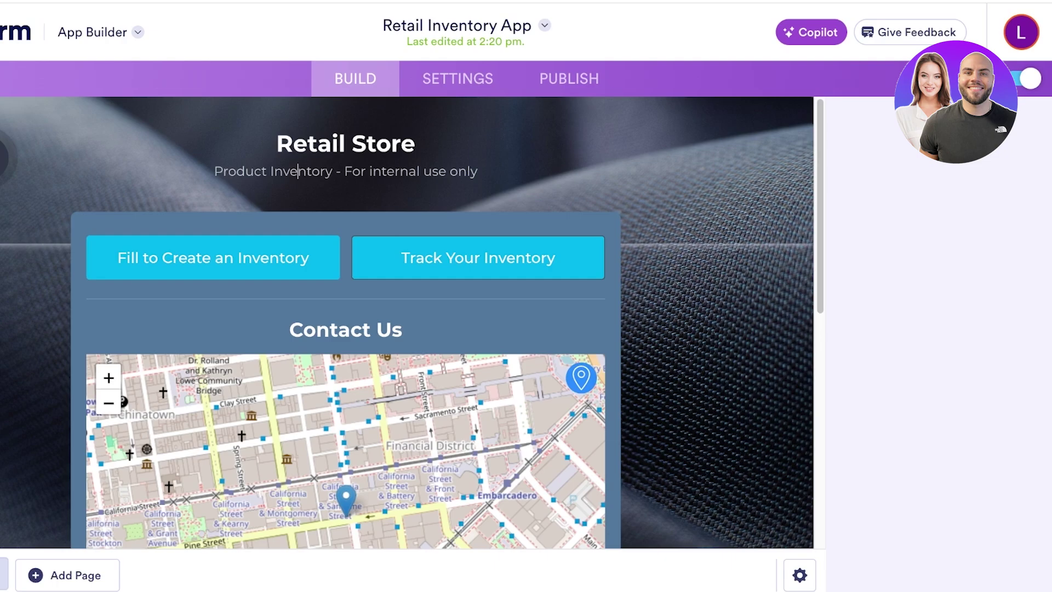
triple_click(290, 144)
key("BackSpace")
type("S")
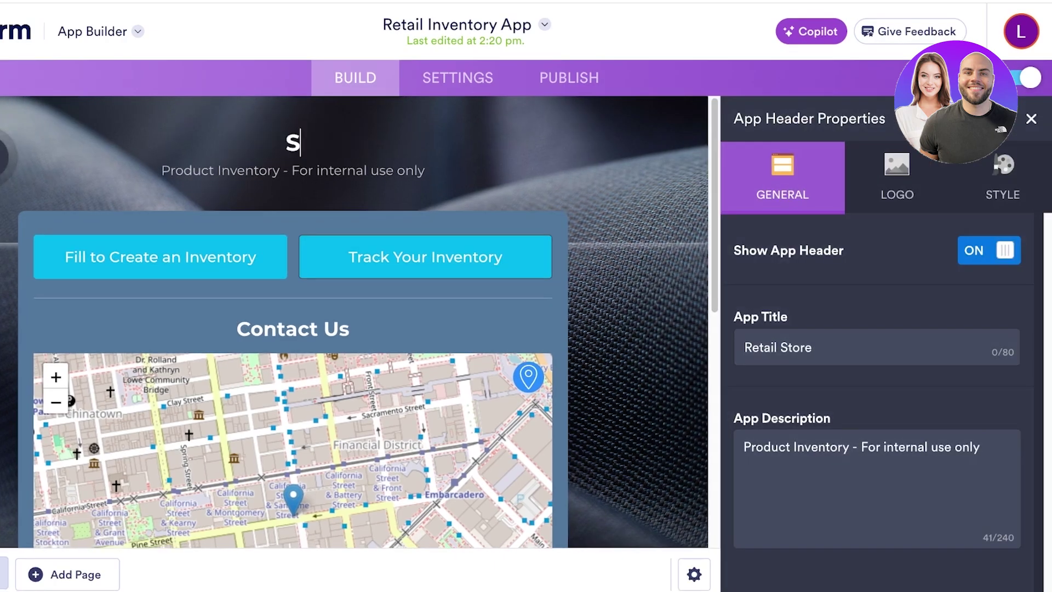
type("pencer")
Change the app header description to "Product Inventory Manager - For internal use only".
double_click(302, 170)
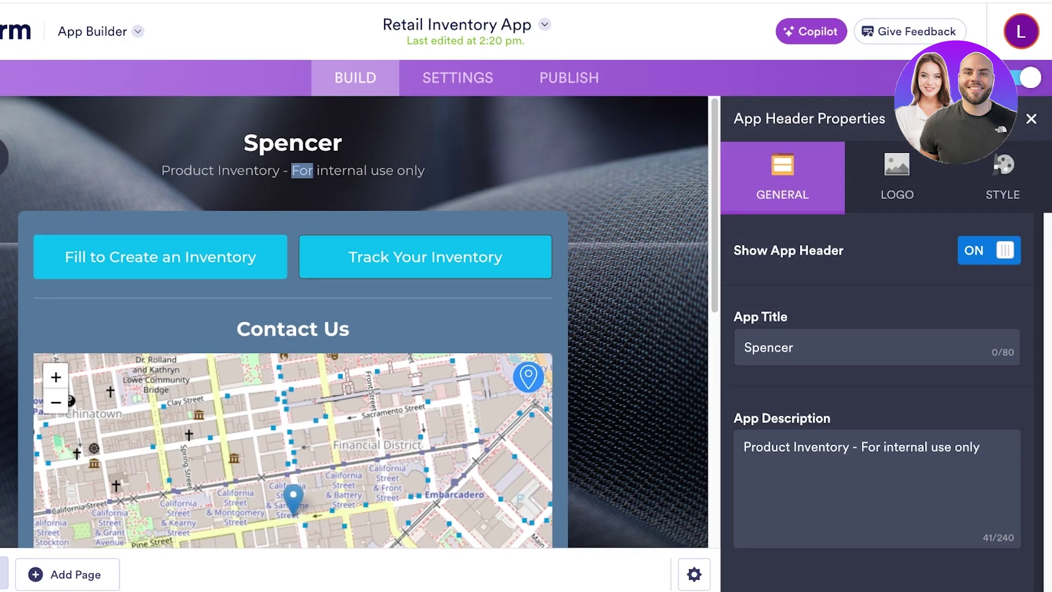
left_click(273, 171)
type("Manager")
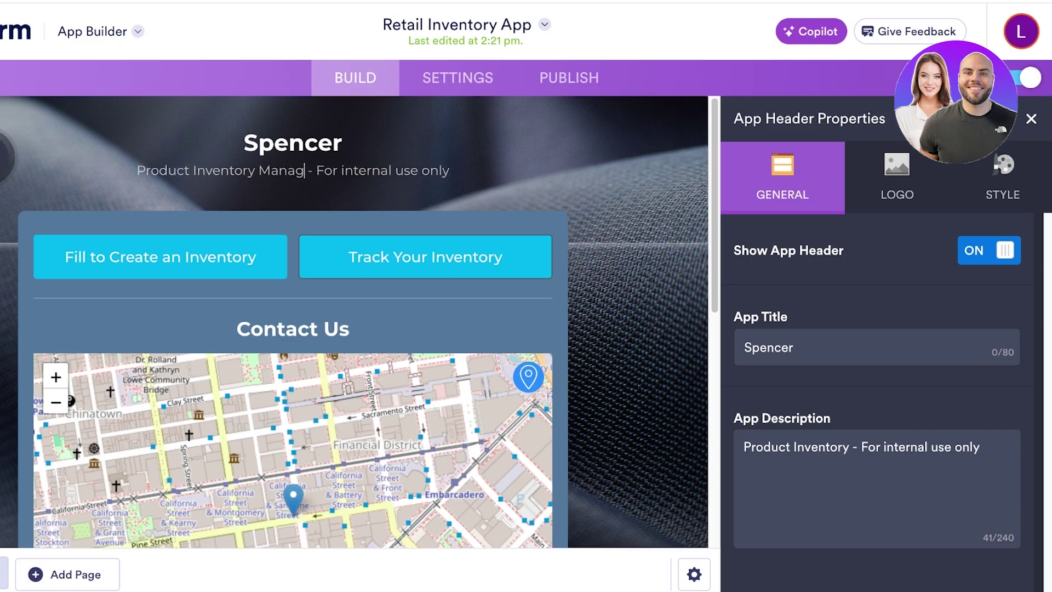
left_click(293, 329)
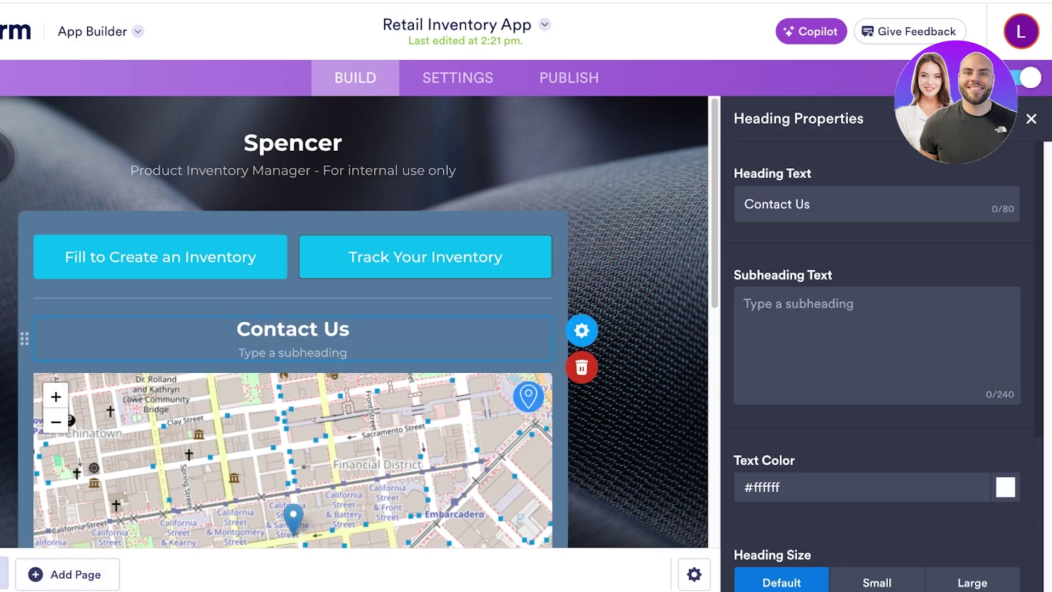
Add a new page after the Contact Us page and place a Product List element on it.
left_click(631, 329)
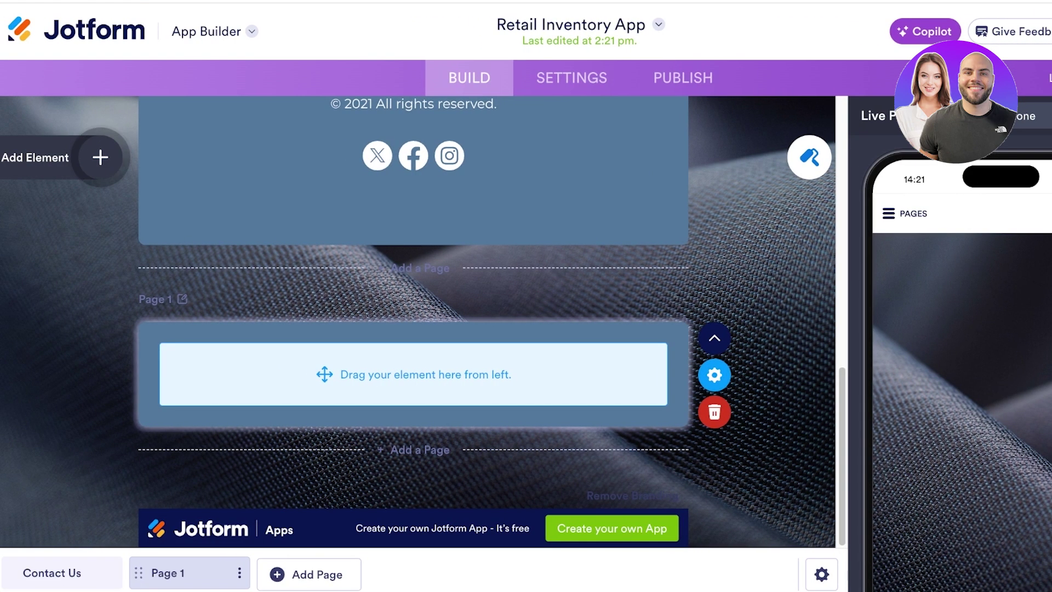
left_click(100, 157)
scroll(100, 199, "up", 10)
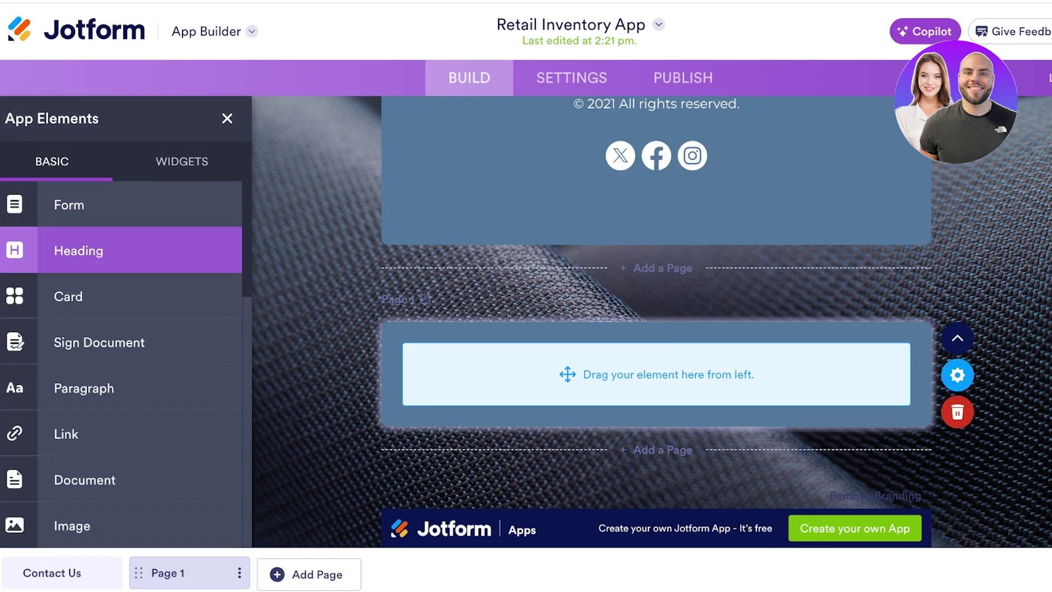
scroll(121, 345, "down", 6)
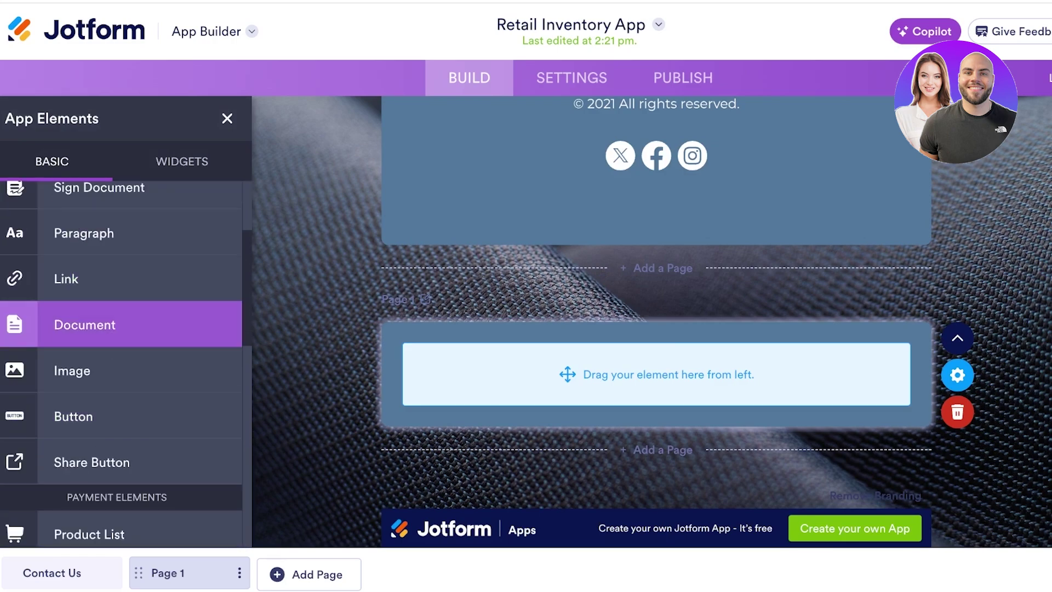
scroll(120, 345, "down", 7)
scroll(120, 345, "up", 7)
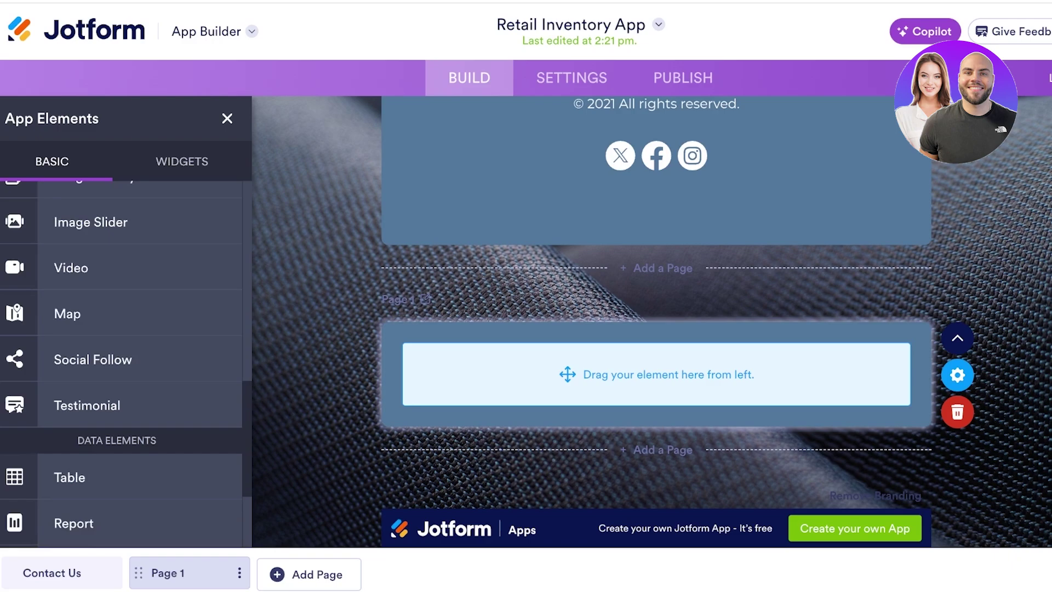
left_click_drag(110, 343, 577, 428)
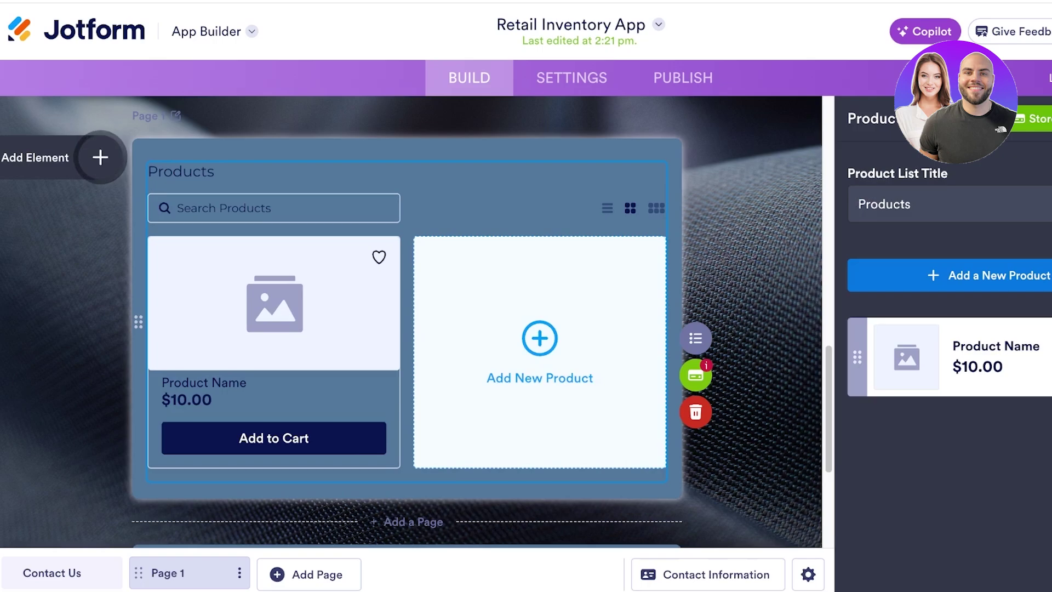
Open the form behind the "Fill to Create an Inventory" button for editing and dismiss the organization settings.
scroll(436, 258, "up", 12)
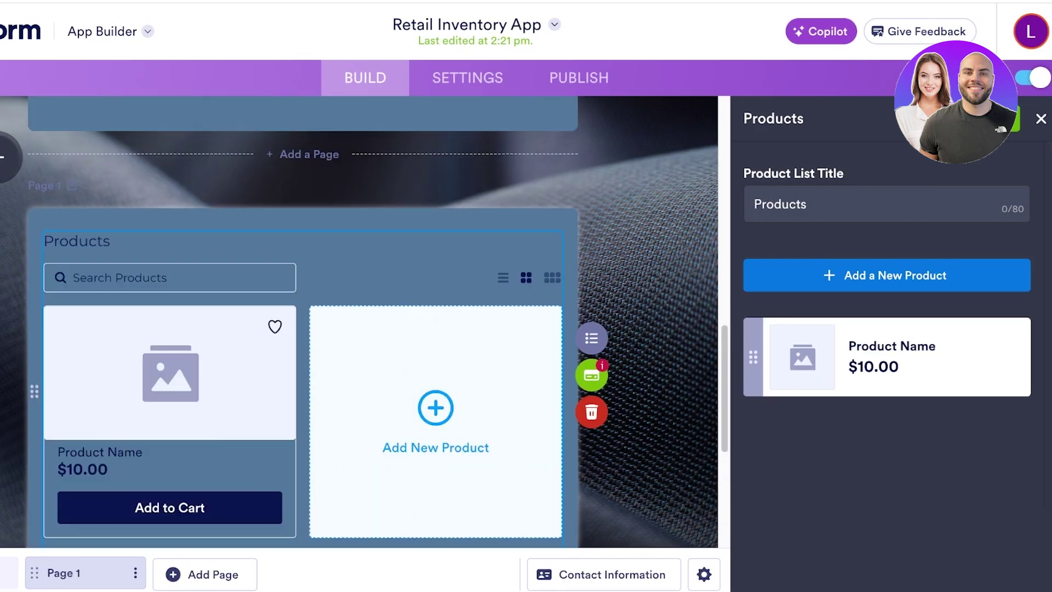
left_click(436, 257)
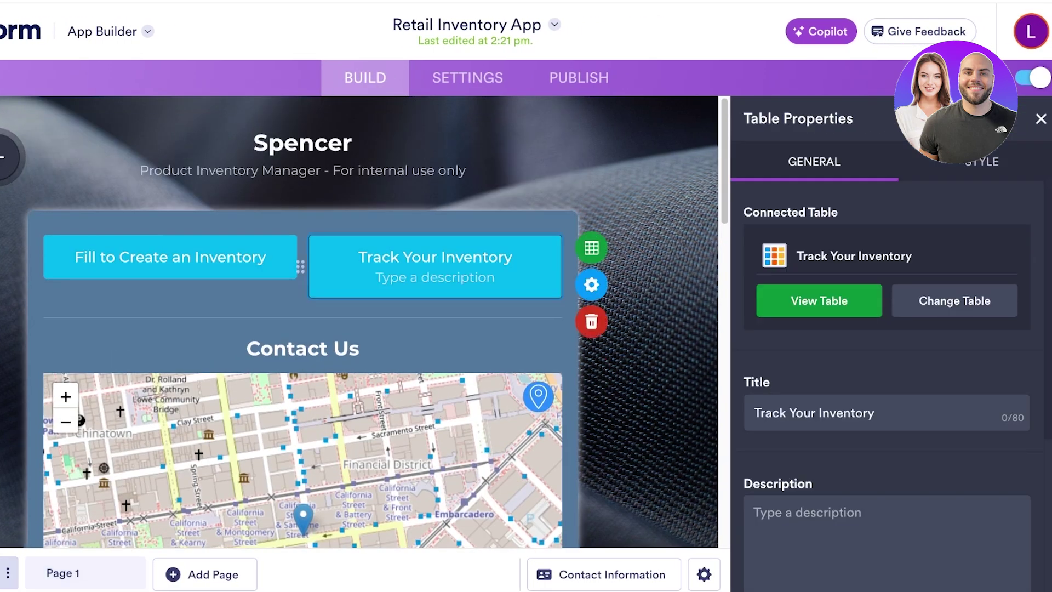
left_click(86, 257)
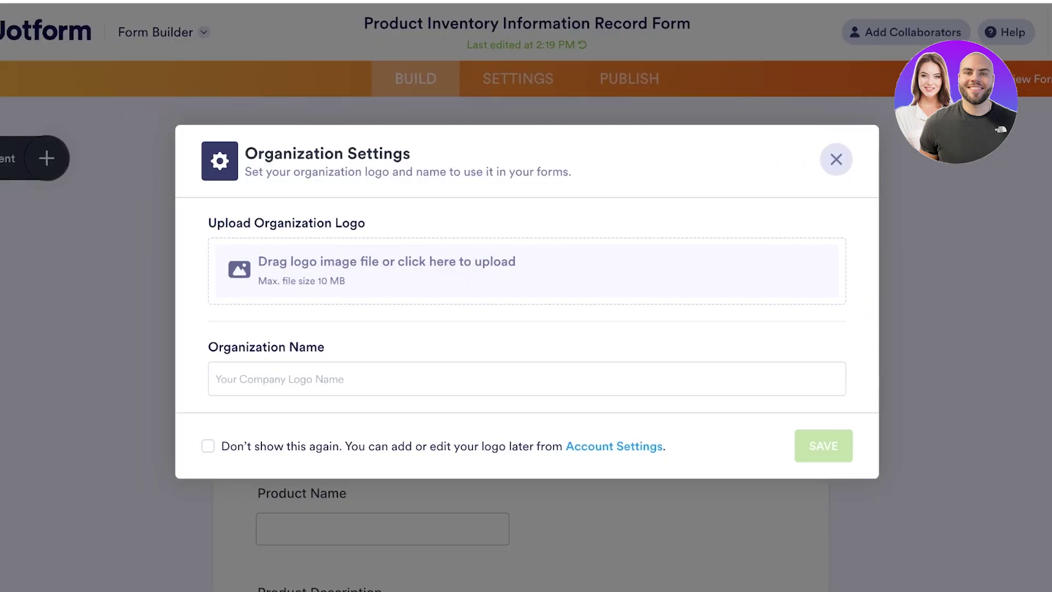
left_click(837, 160)
Examine the fields of the Product Inventory Information Record Form, from Inventory ID to Reorder Quantity.
left_click(521, 328)
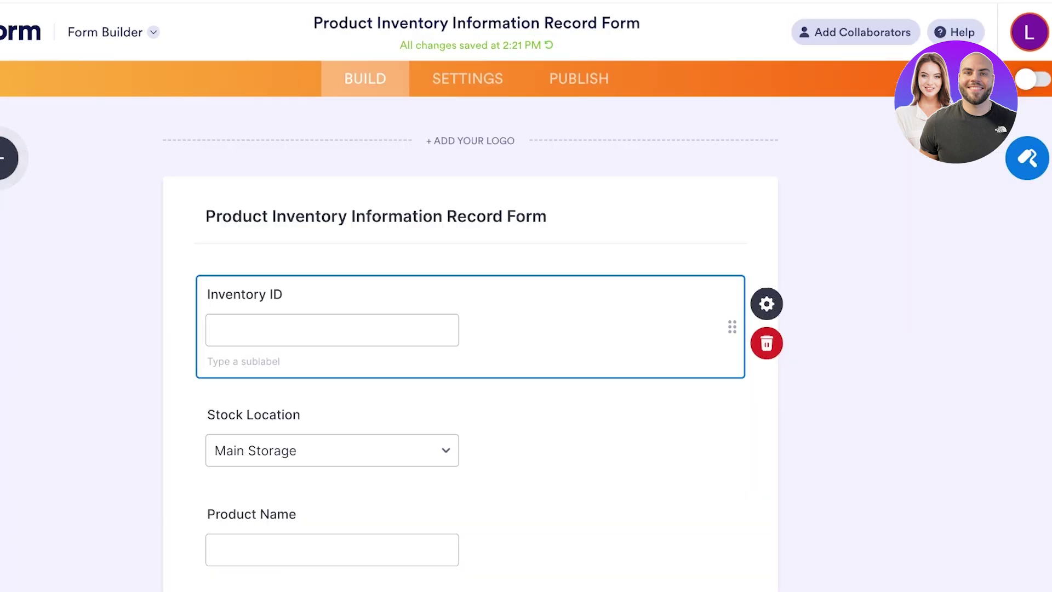
scroll(470, 328, "down", 5)
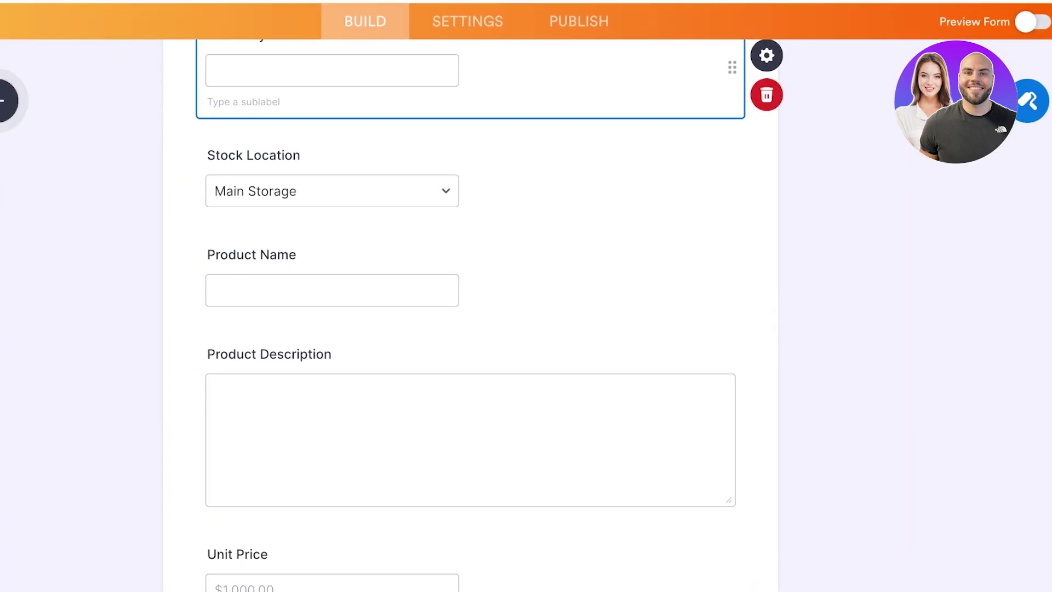
left_click(384, 285)
left_click(383, 170)
scroll(470, 274, "down", 8)
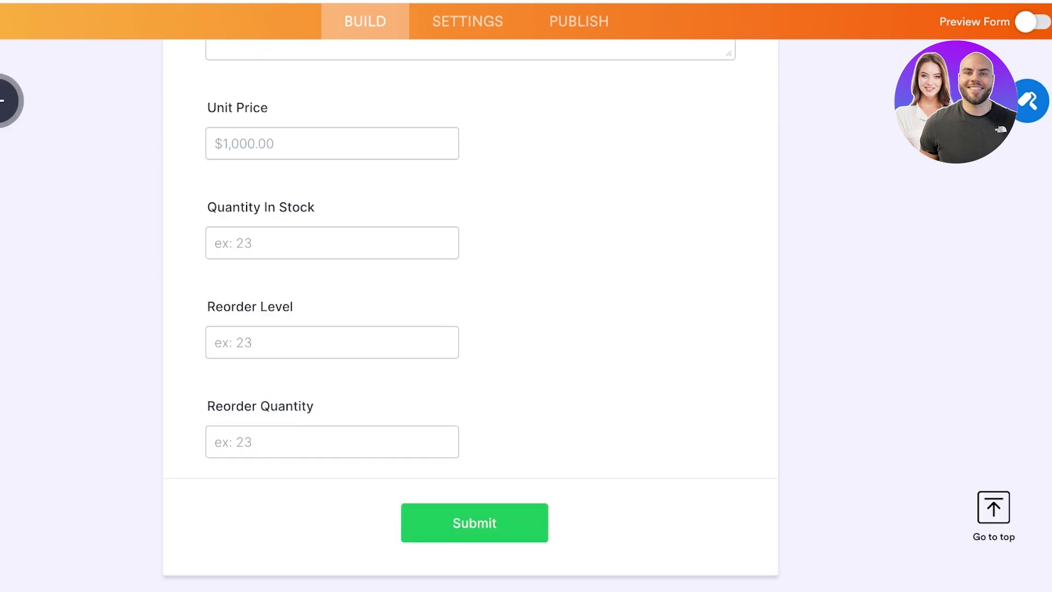
Review the properties of the Inventory ID field in the record form and return to the app being built.
scroll(470, 275, "up", 6)
left_click(384, 203)
left_click(384, 318)
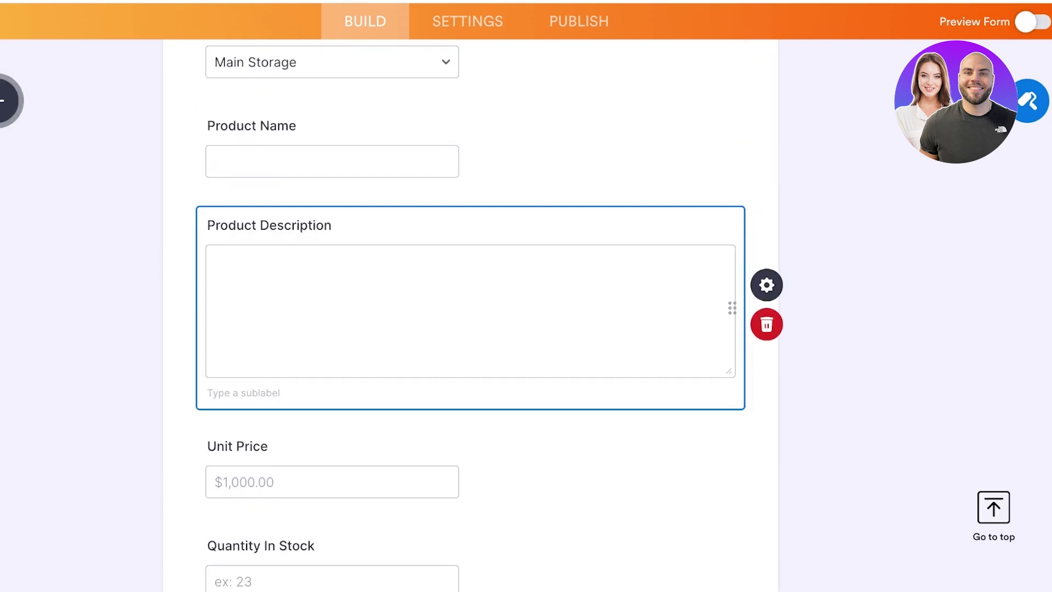
scroll(471, 318, "up", 6)
scroll(471, 329, "up", 1)
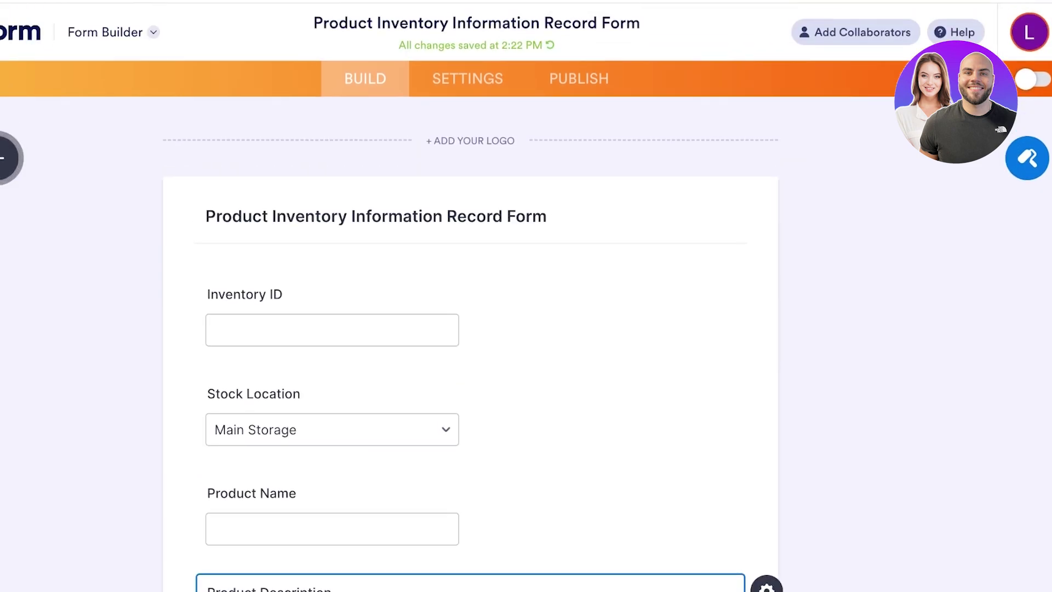
left_click(471, 327)
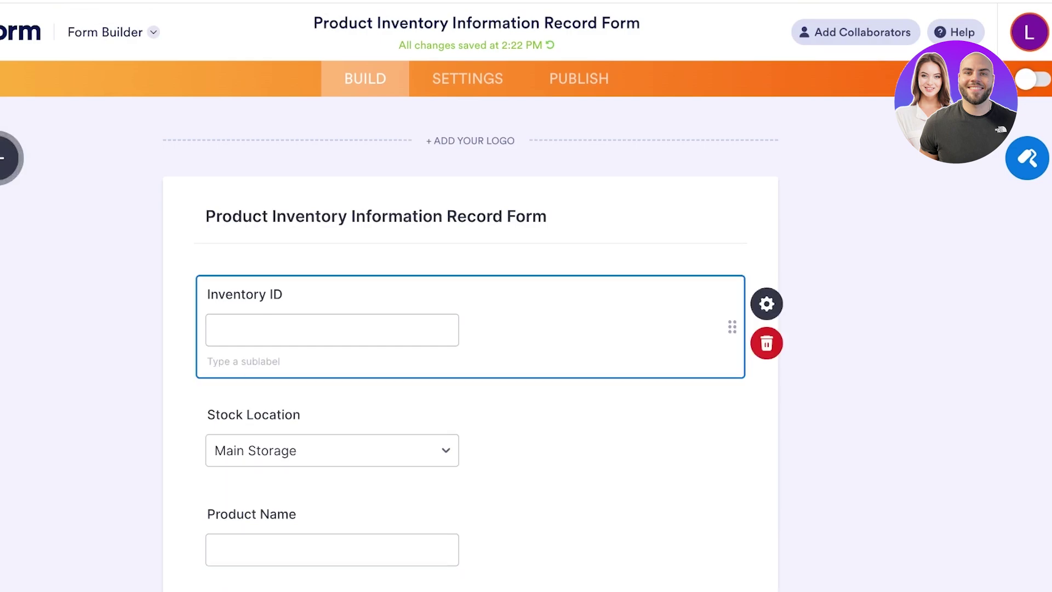
left_click(767, 303)
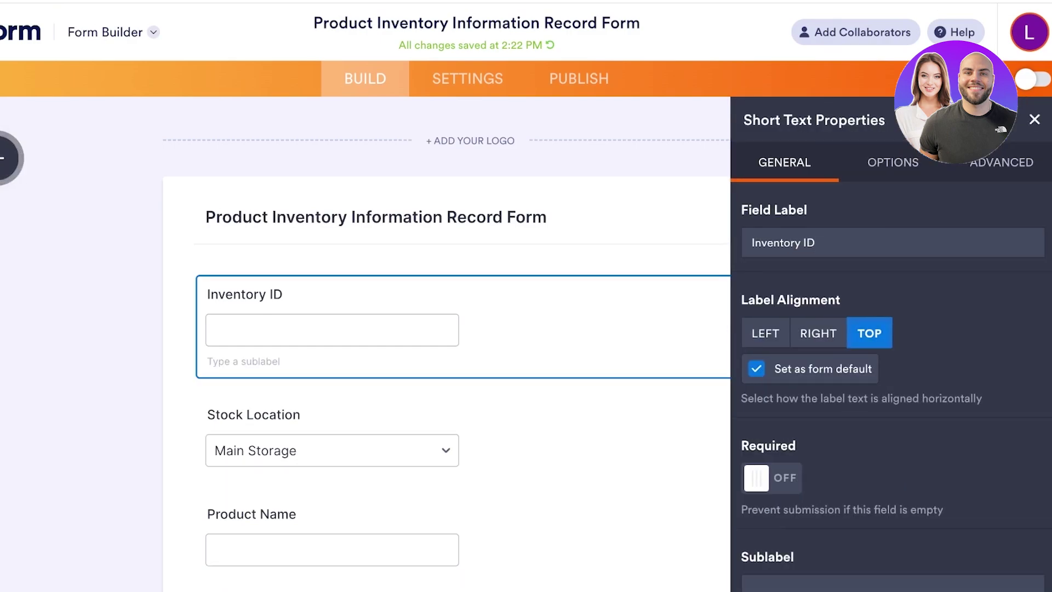
left_click(438, 217)
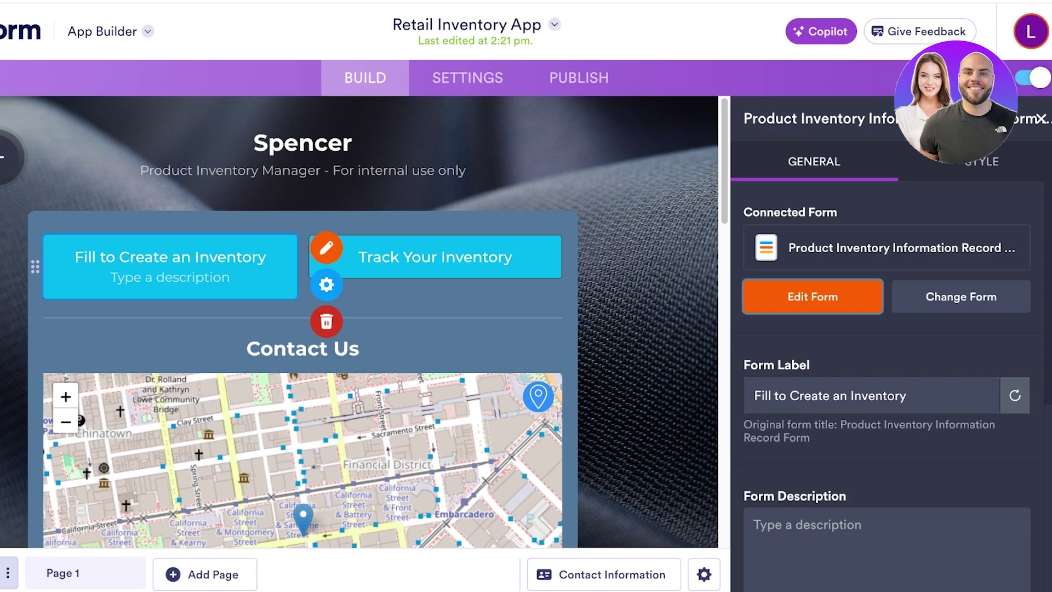
Delete the Product List element and remove the empty Page 1 that held it.
scroll(359, 322, "down", 7)
scroll(359, 322, "down", 4)
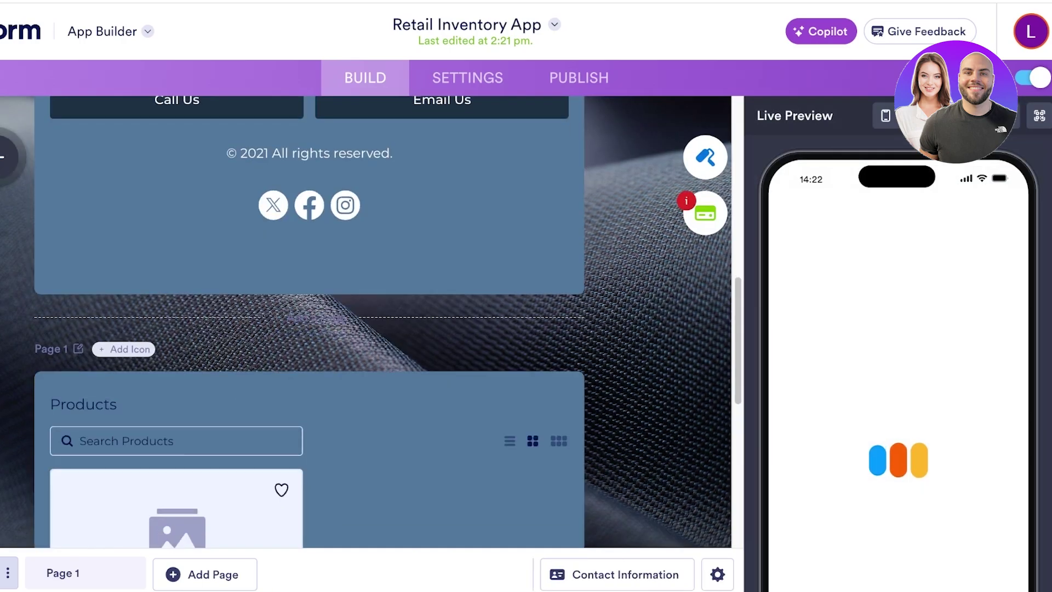
scroll(359, 322, "down", 3)
left_click(359, 321)
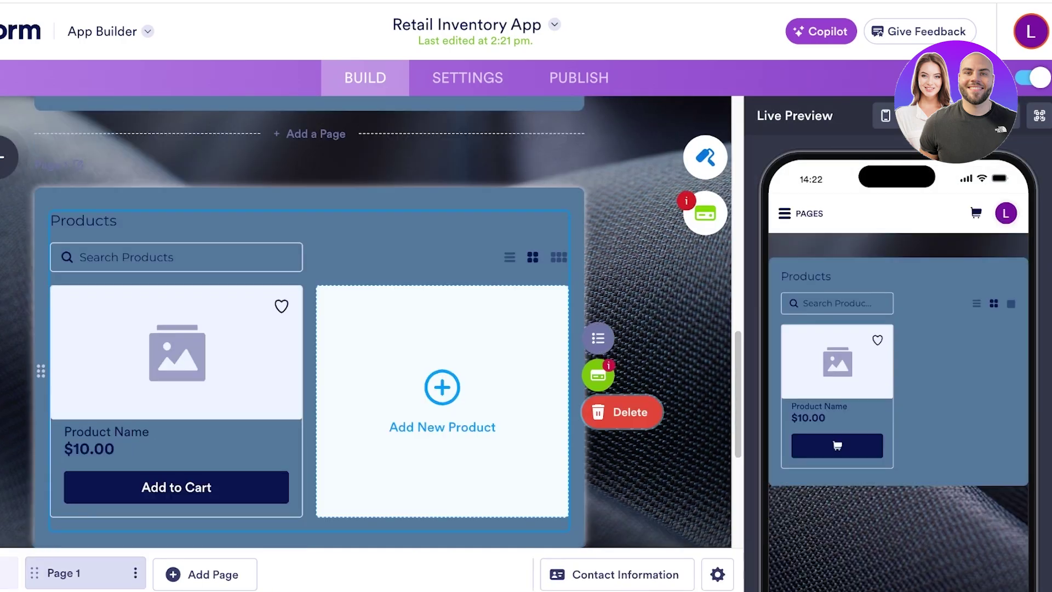
left_click(609, 413)
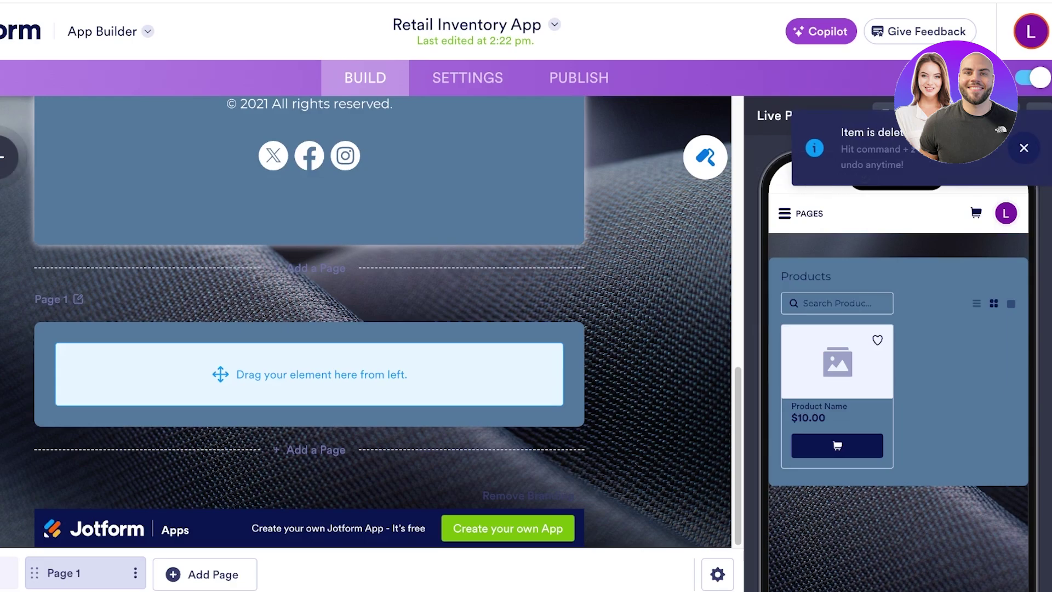
left_click(573, 410)
left_click(611, 412)
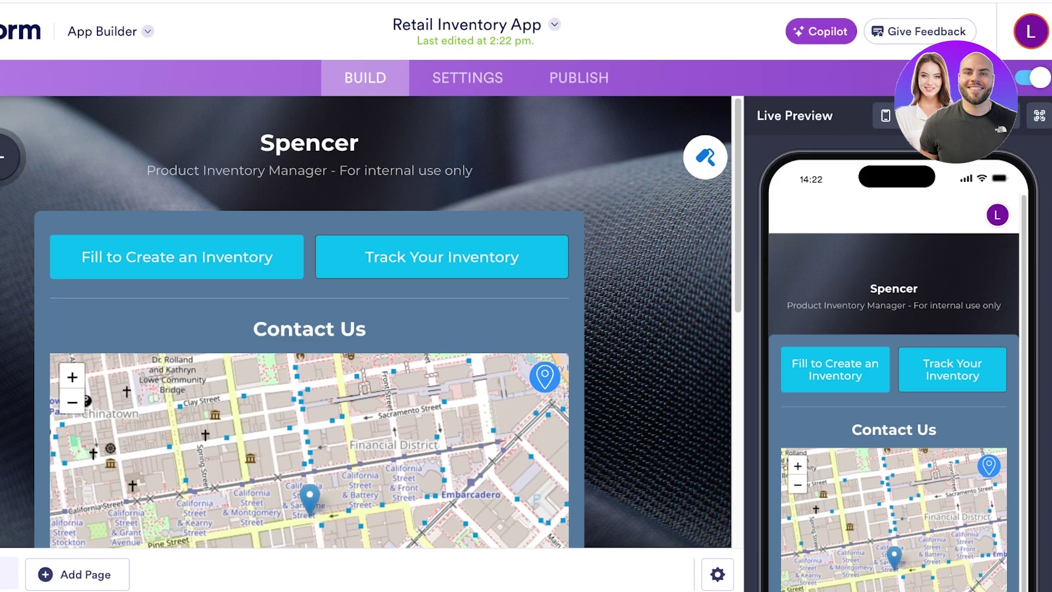
Look over the app's general settings and rename the app "Spencer Inventory".
left_click(467, 78)
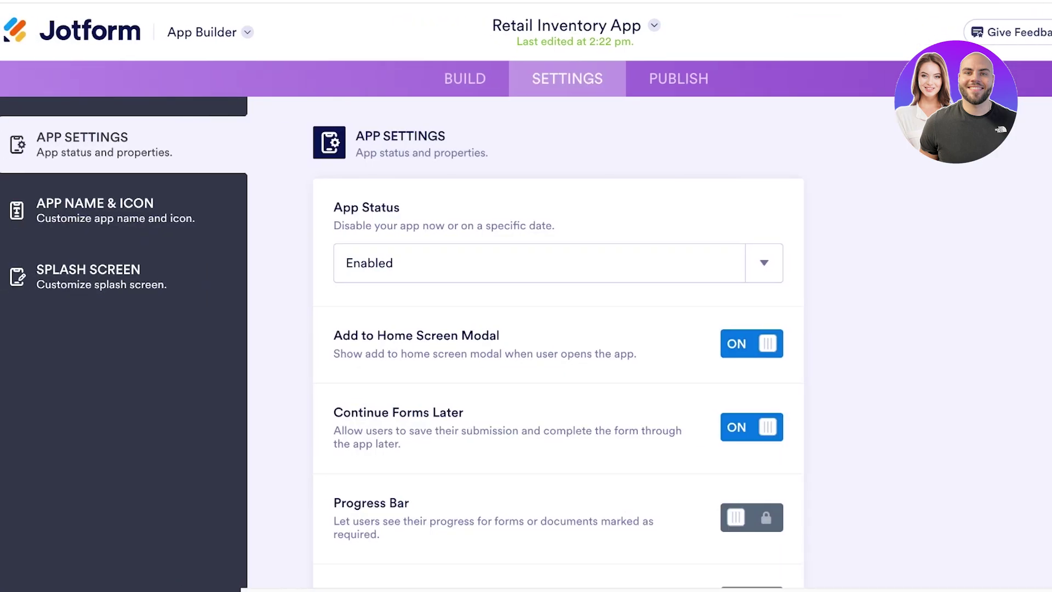
scroll(558, 340, "down", 2)
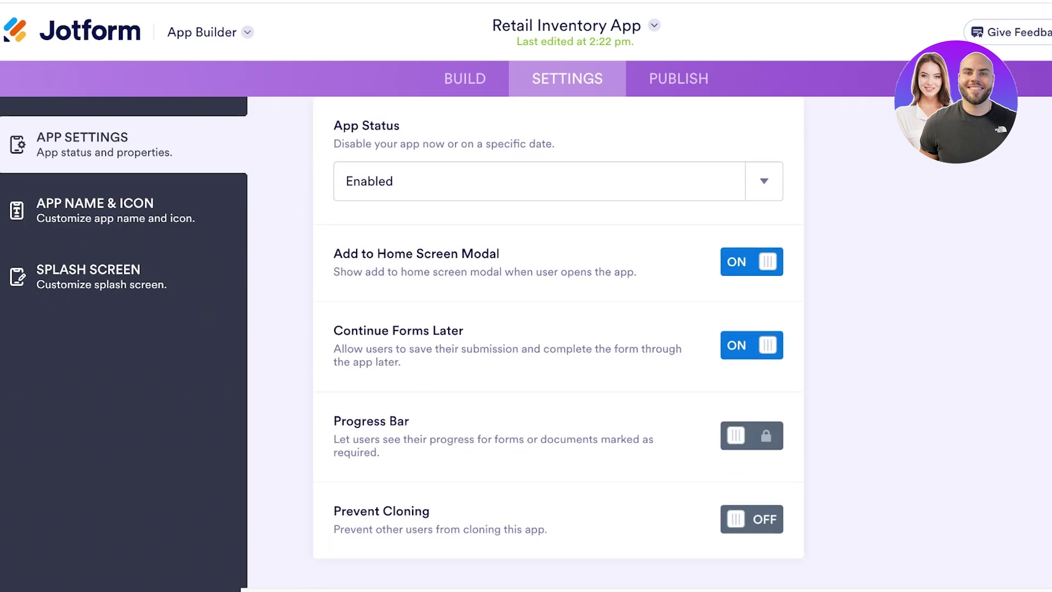
left_click(116, 211)
scroll(558, 340, "down", 3)
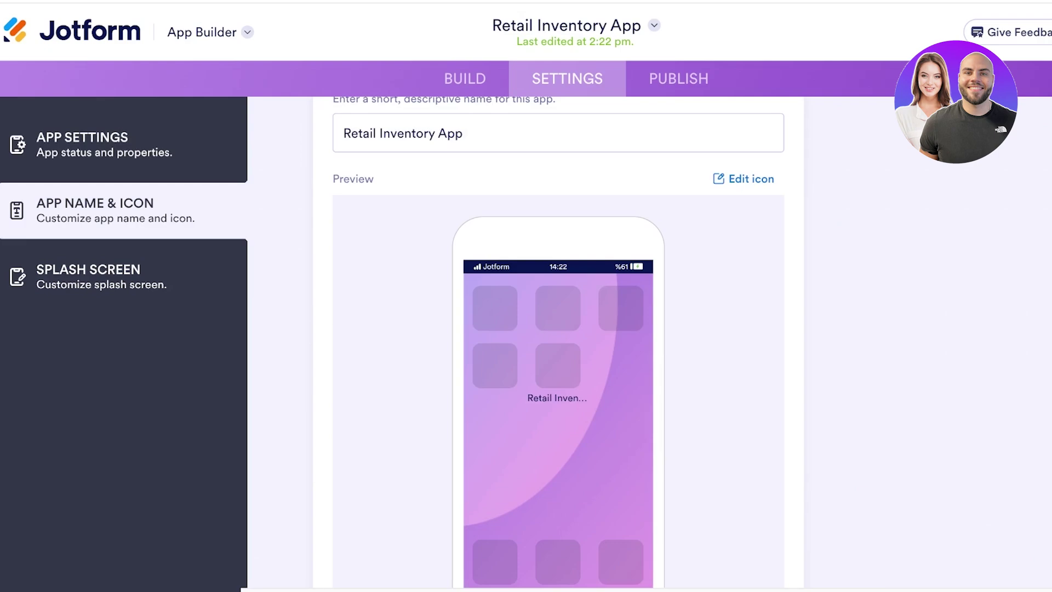
scroll(558, 340, "up", 2)
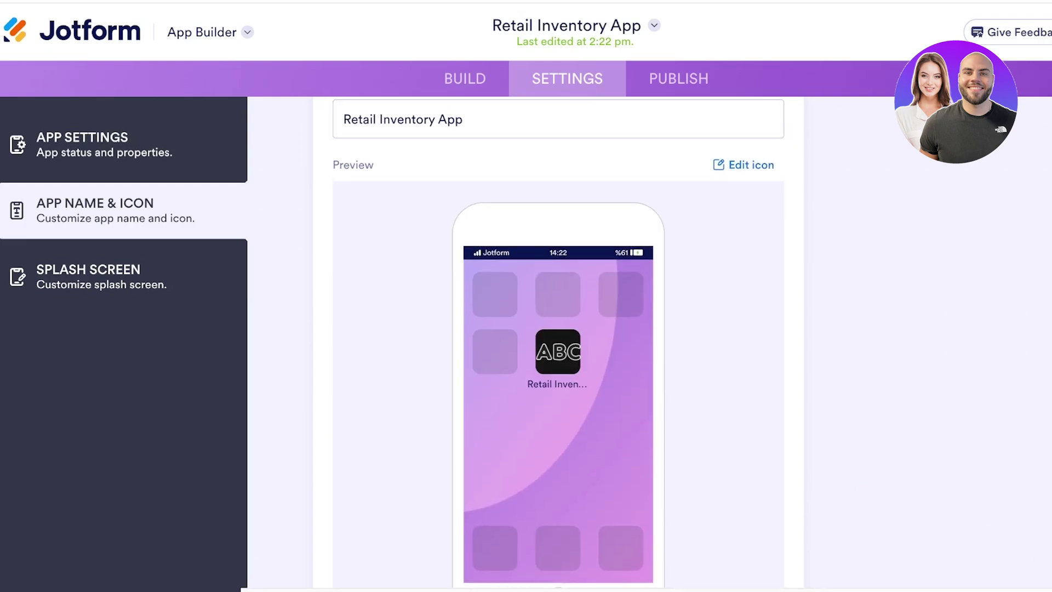
double_click(407, 160)
key("ctrl+a")
type("Spenc")
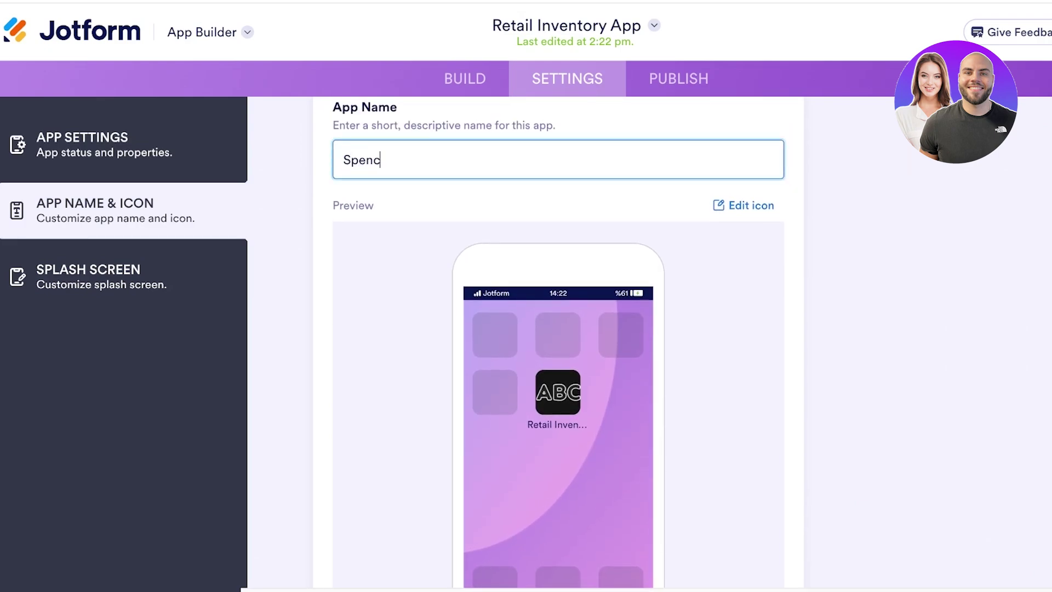
type("er Inventory")
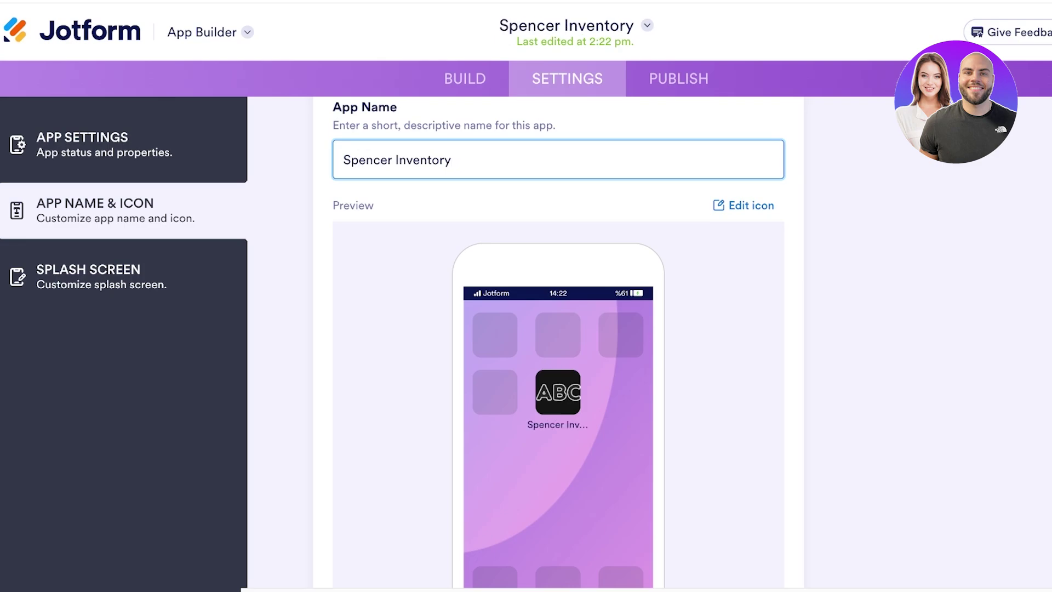
left_click(115, 277)
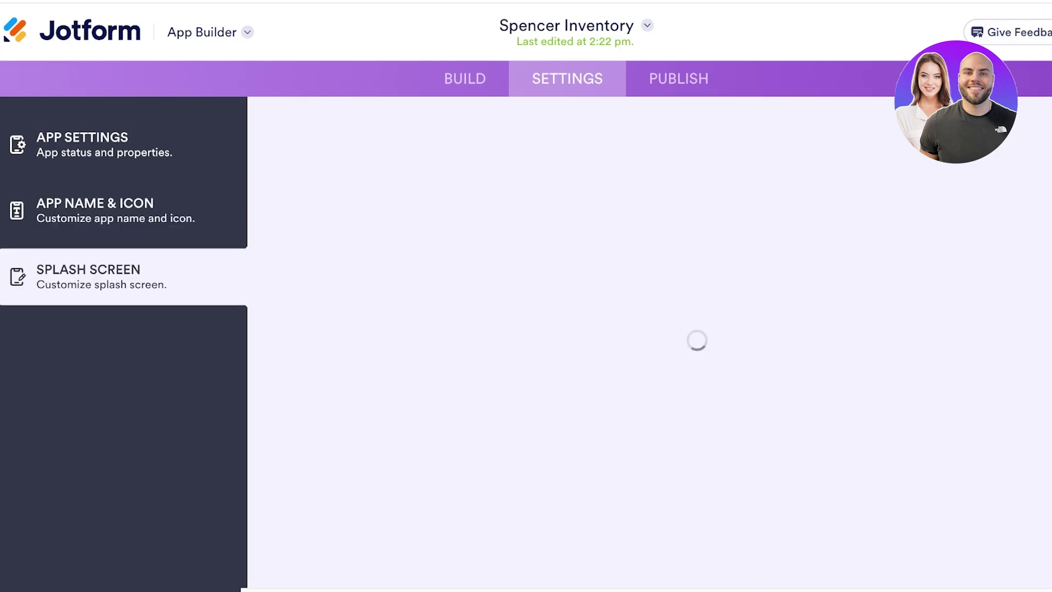
left_click(115, 211)
left_click(104, 145)
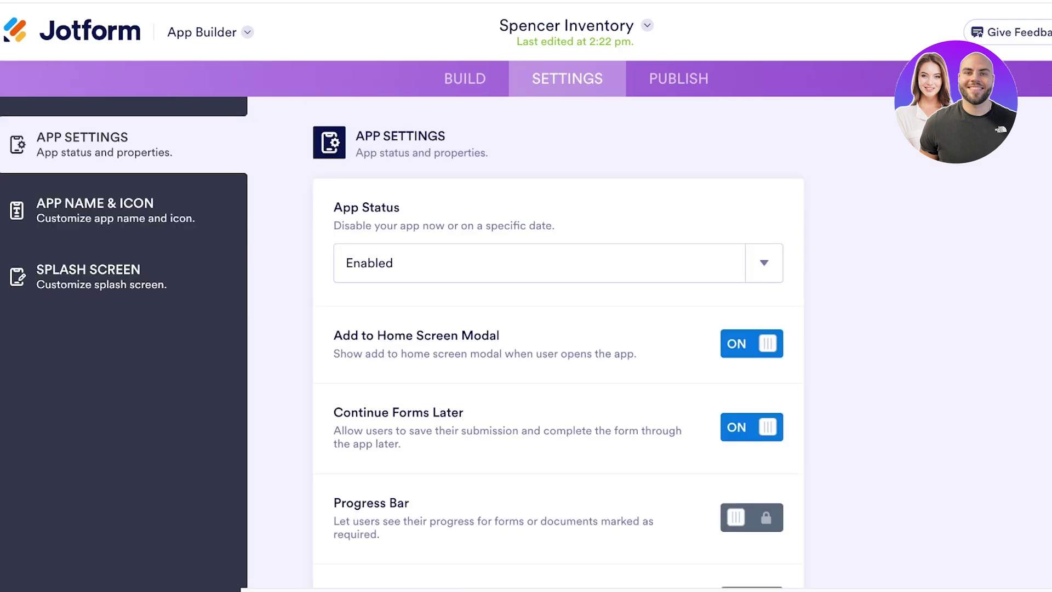
Set the app link's access to Private Access in the publishing options.
left_click(678, 79)
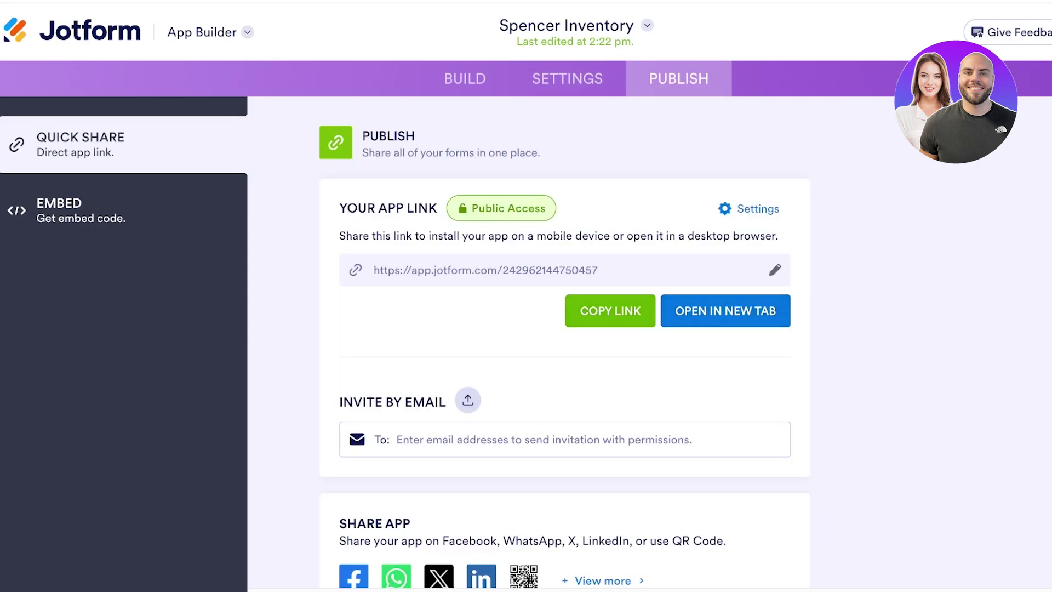
left_click(750, 209)
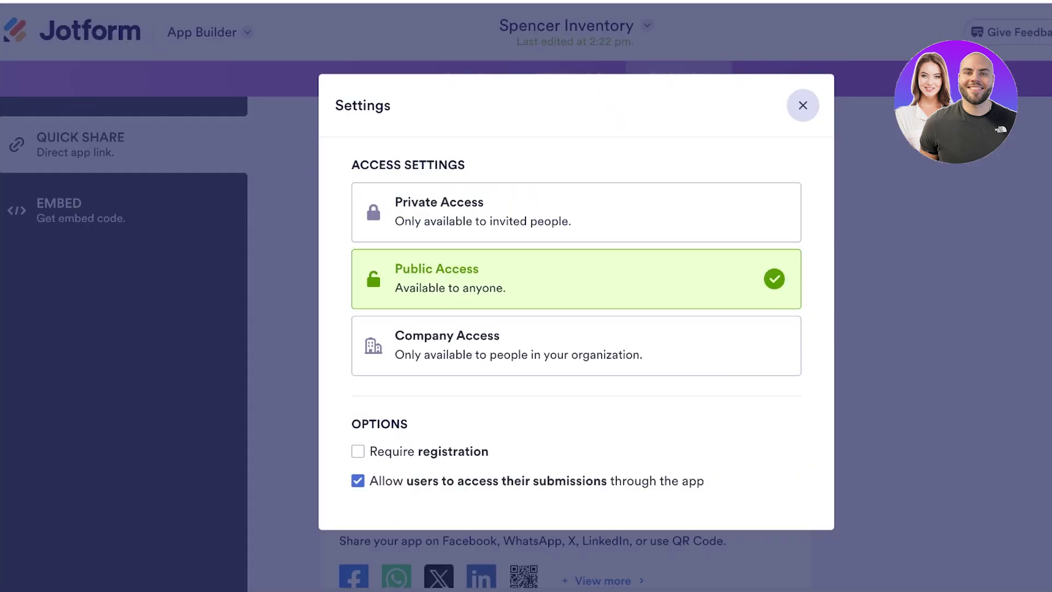
left_click(576, 213)
left_click(803, 94)
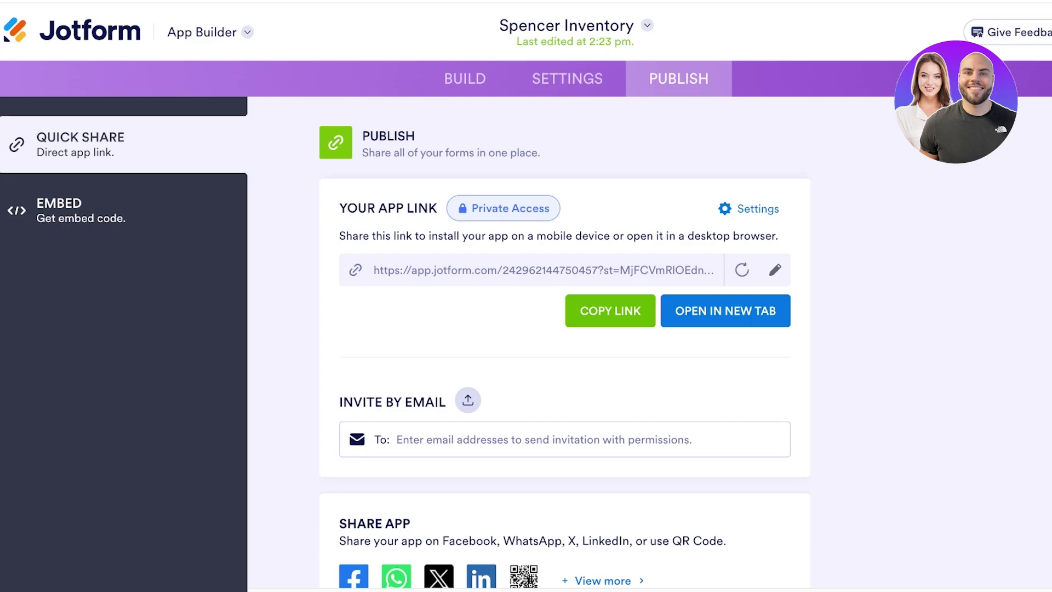
scroll(564, 329, "down", 1)
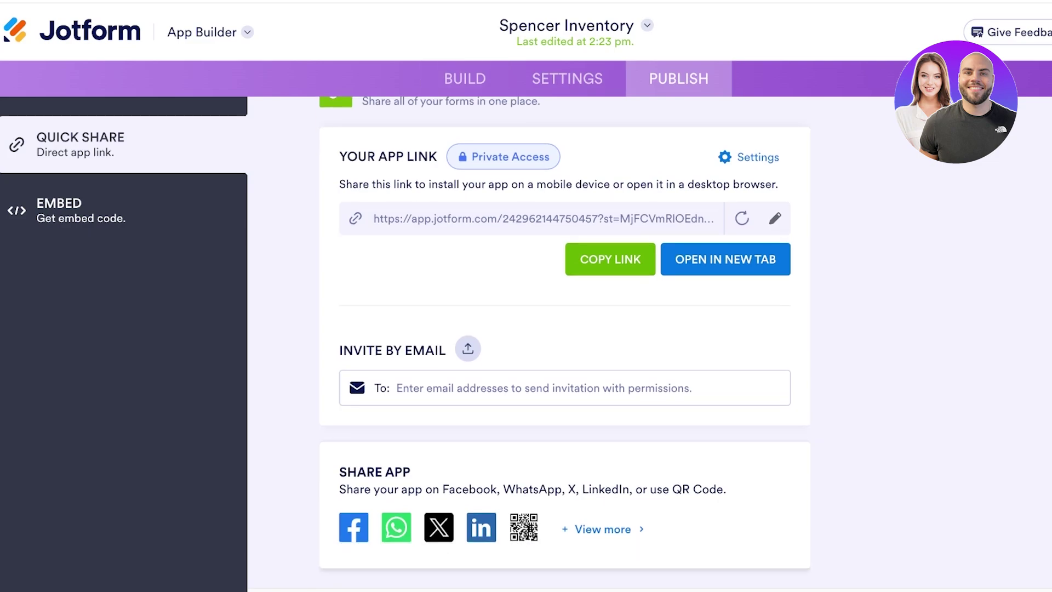
Examine the general properties of the "Fill to Create an Inventory" button, from the connected form to Mark as completed.
left_click(465, 79)
scroll(460, 257, "right", 2)
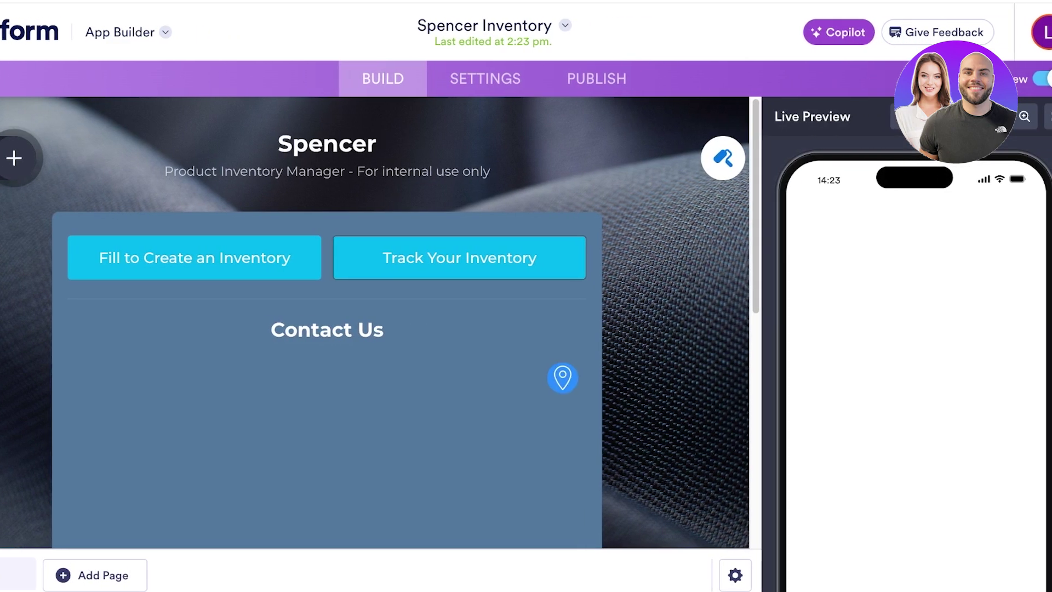
left_click(141, 259)
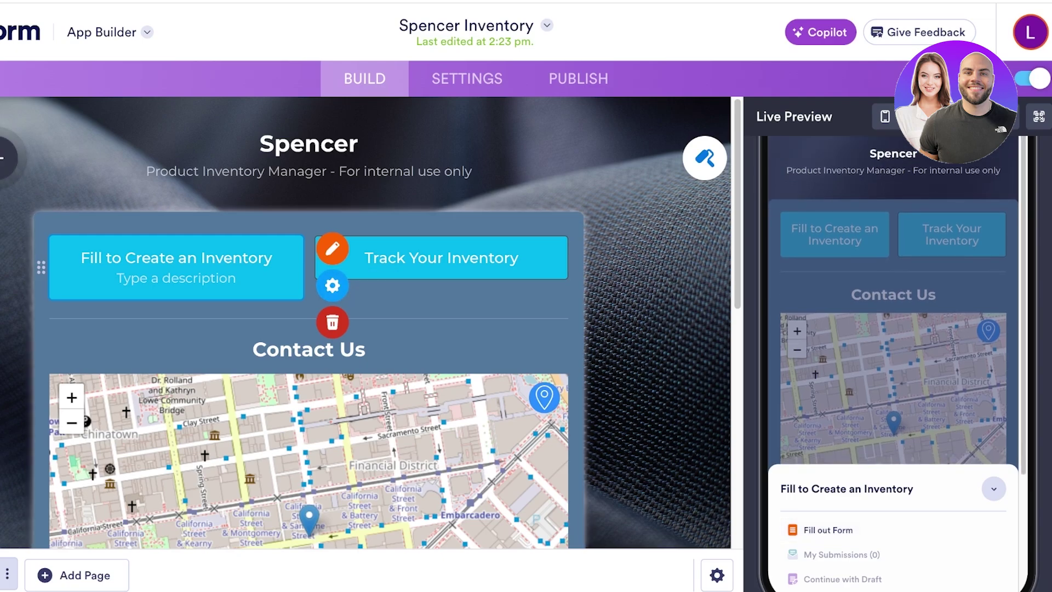
double_click(237, 258)
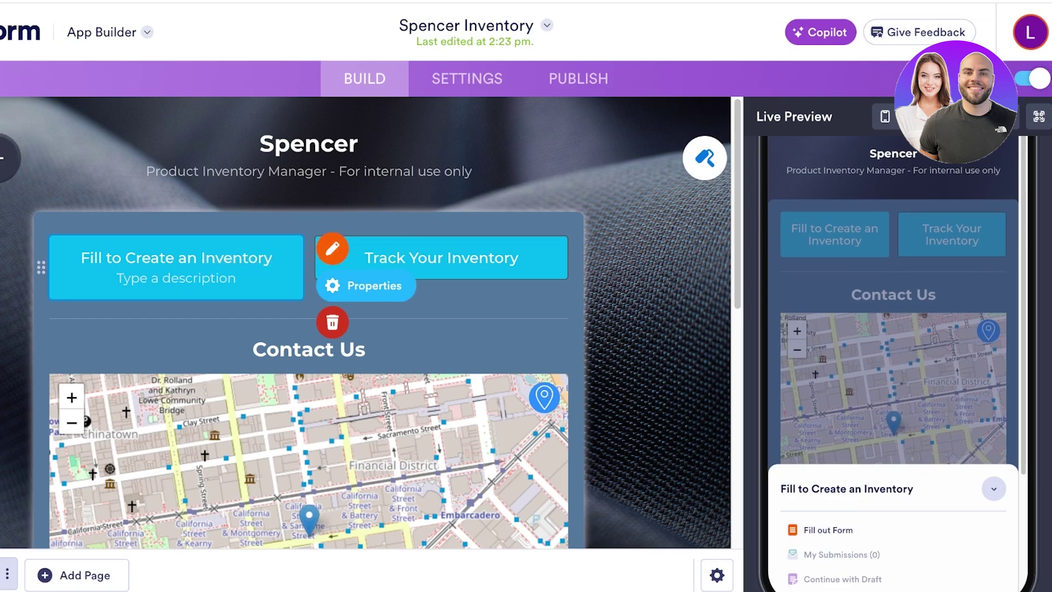
left_click(332, 285)
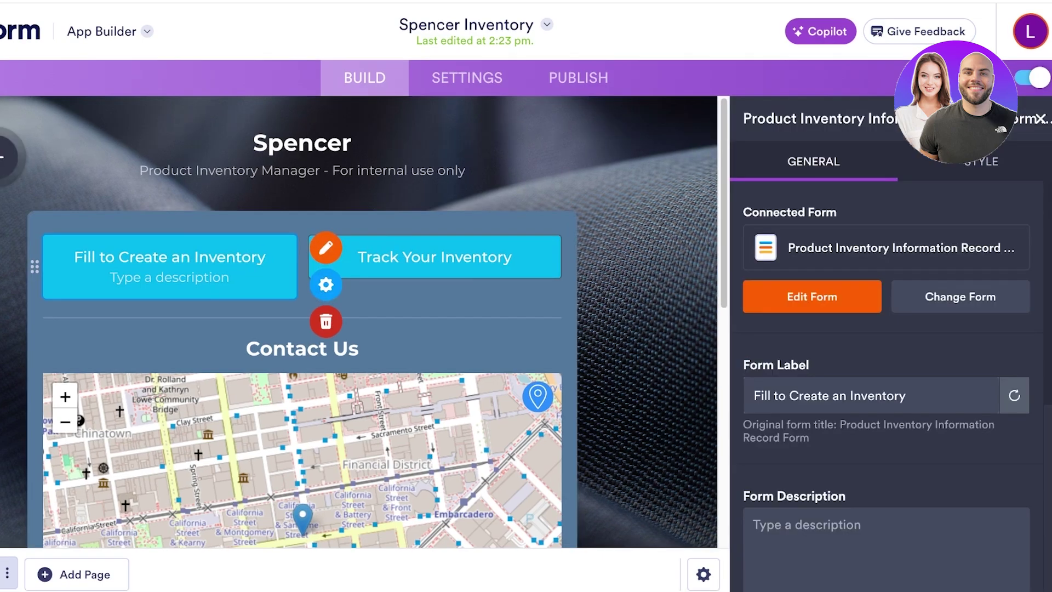
scroll(886, 383, "down", 8)
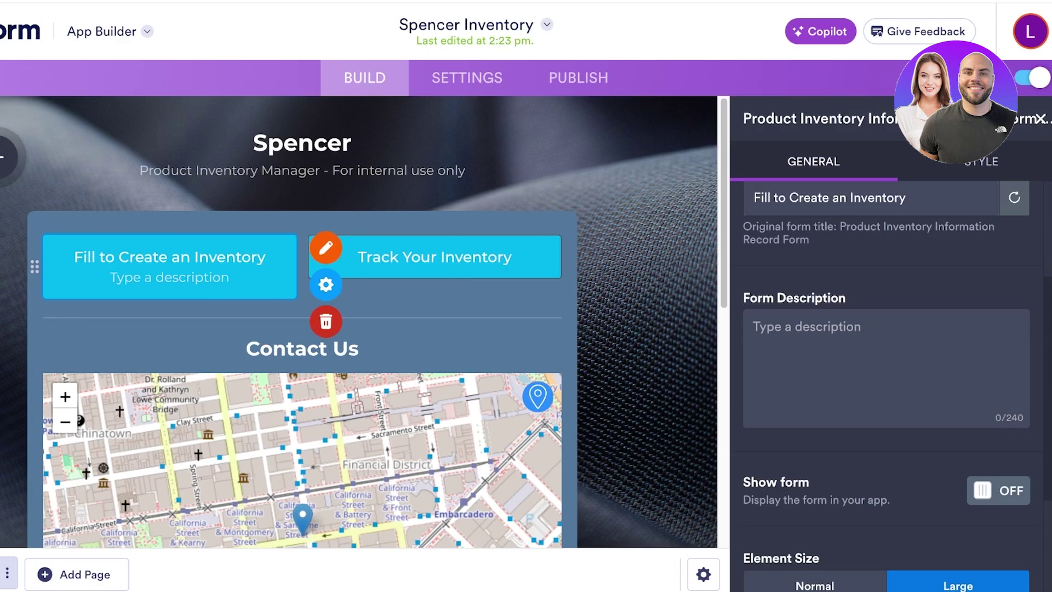
scroll(887, 397, "down", 1)
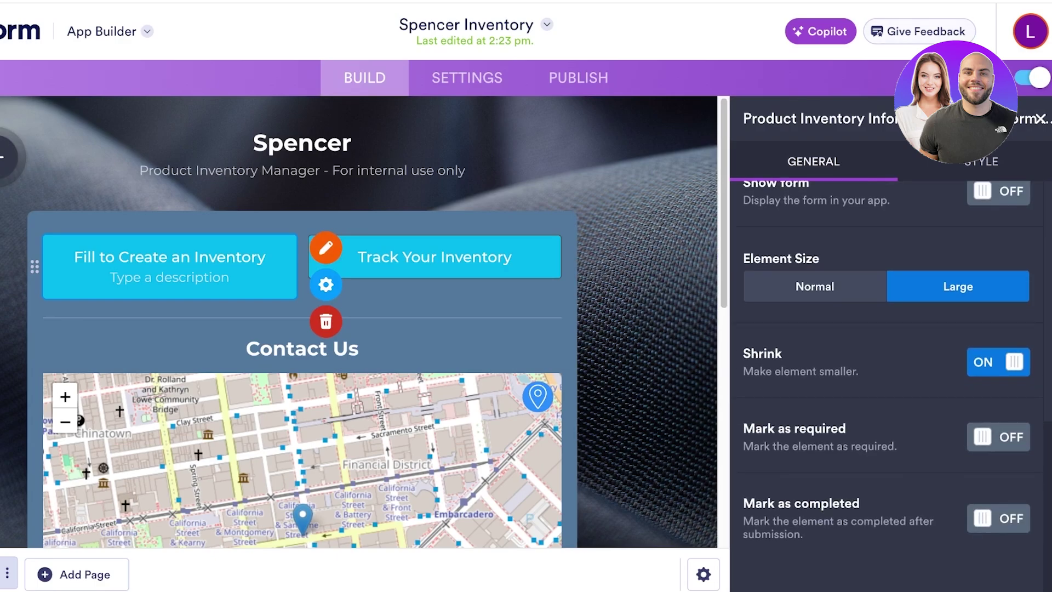
Open the live app in a new tab and bring up its "Fill to Create an Inventory" form, dismissing the home screen prompt.
left_click(578, 78)
left_click(509, 310)
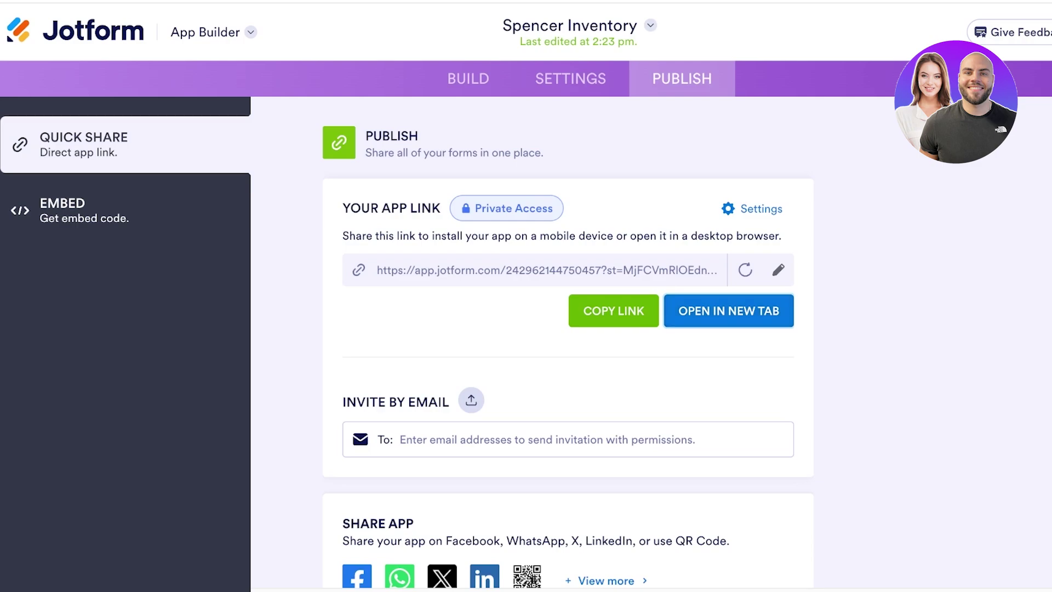
left_click(84, 210)
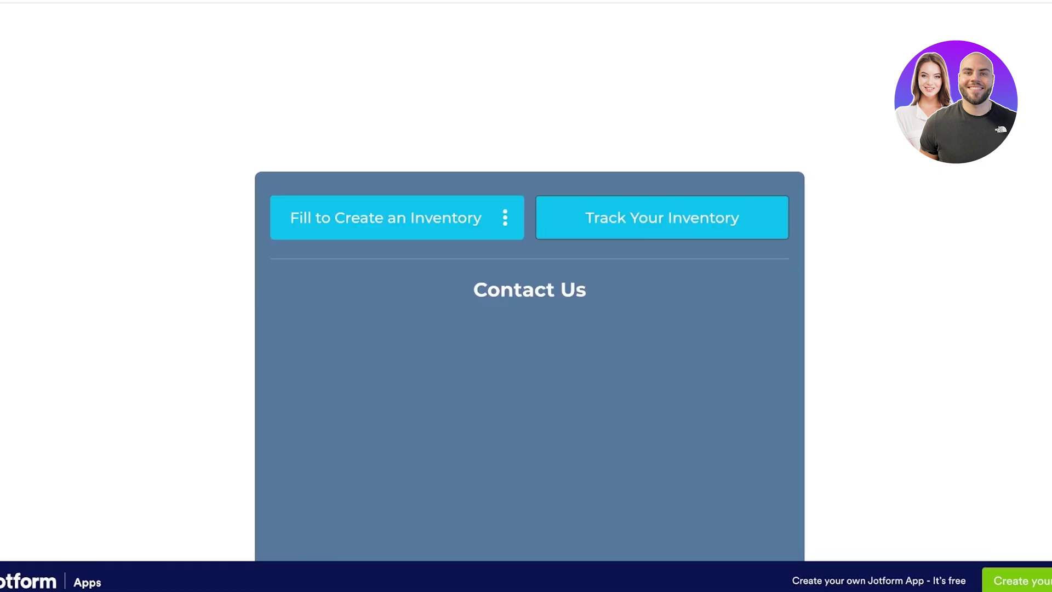
left_click(397, 218)
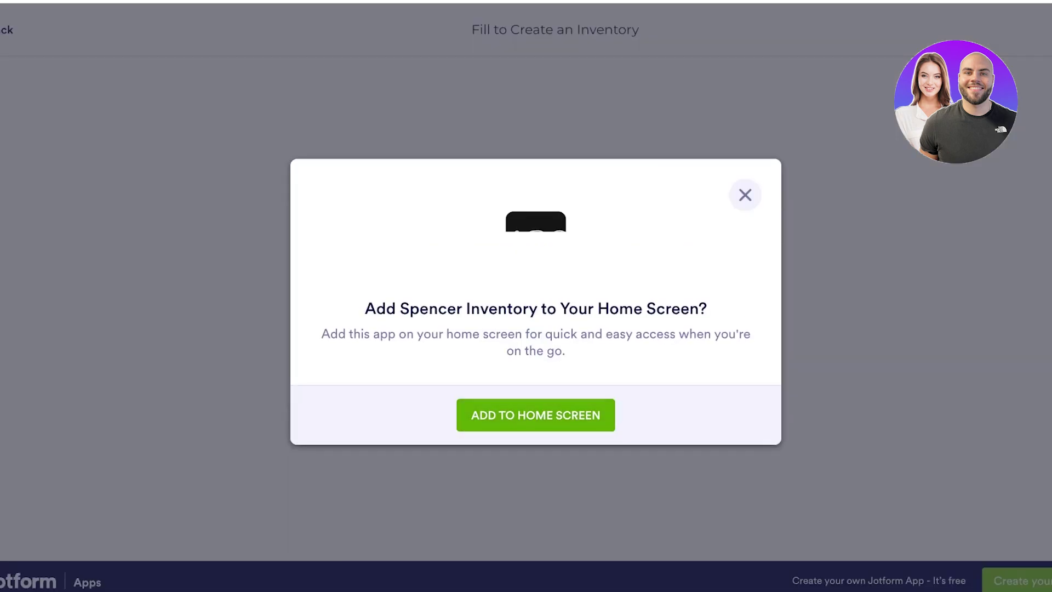
left_click(746, 195)
Enter inventory ID 001, stock location Storage A and product name "Satin Lipstikxs" in the record form.
left_click(391, 269)
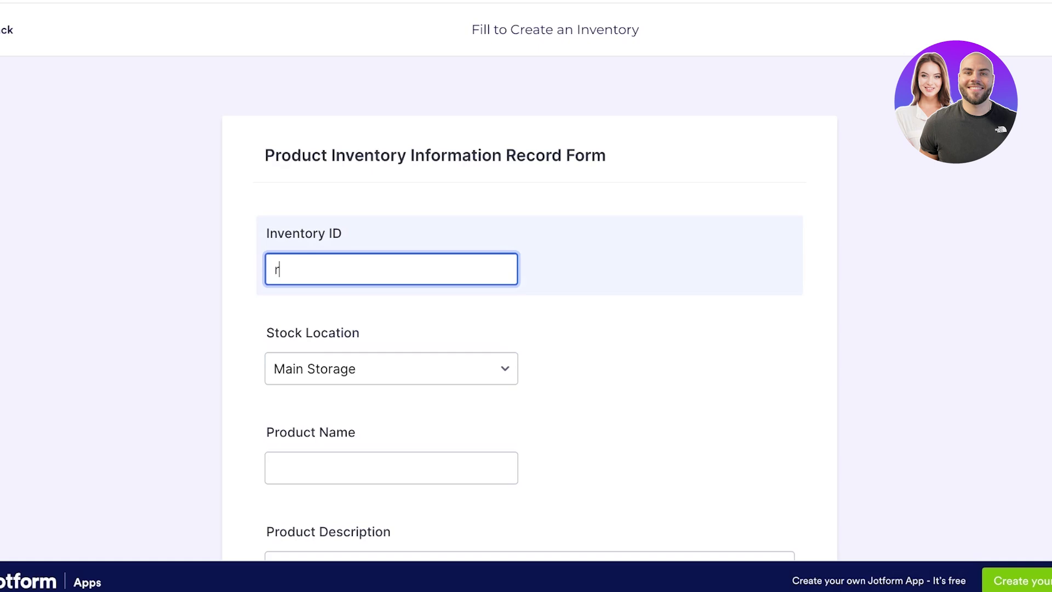
type("001")
key("Tab")
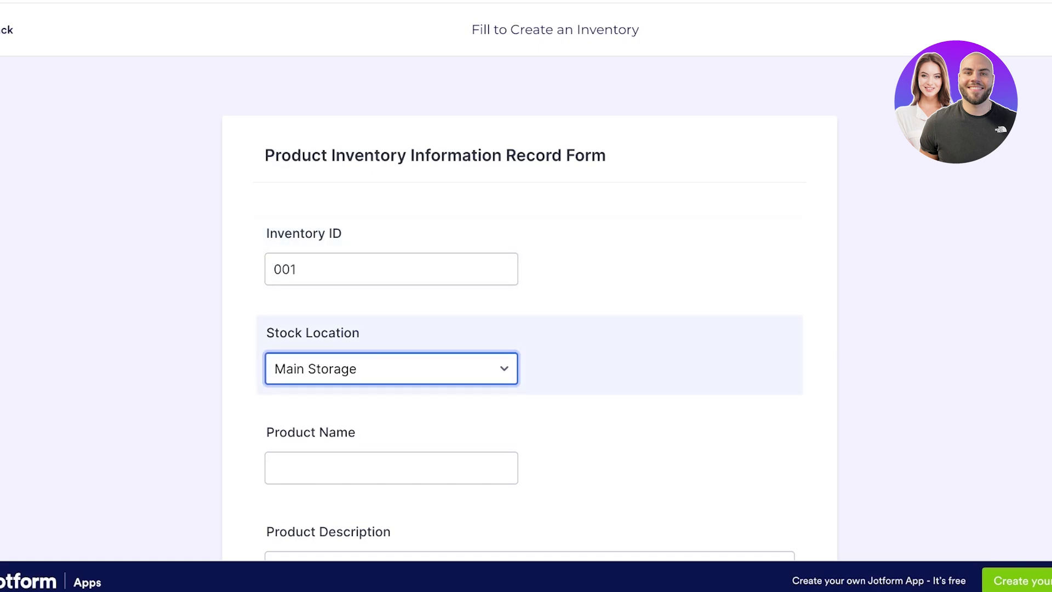
key("Down")
key("Tab")
type("Satin Lipstikxs")
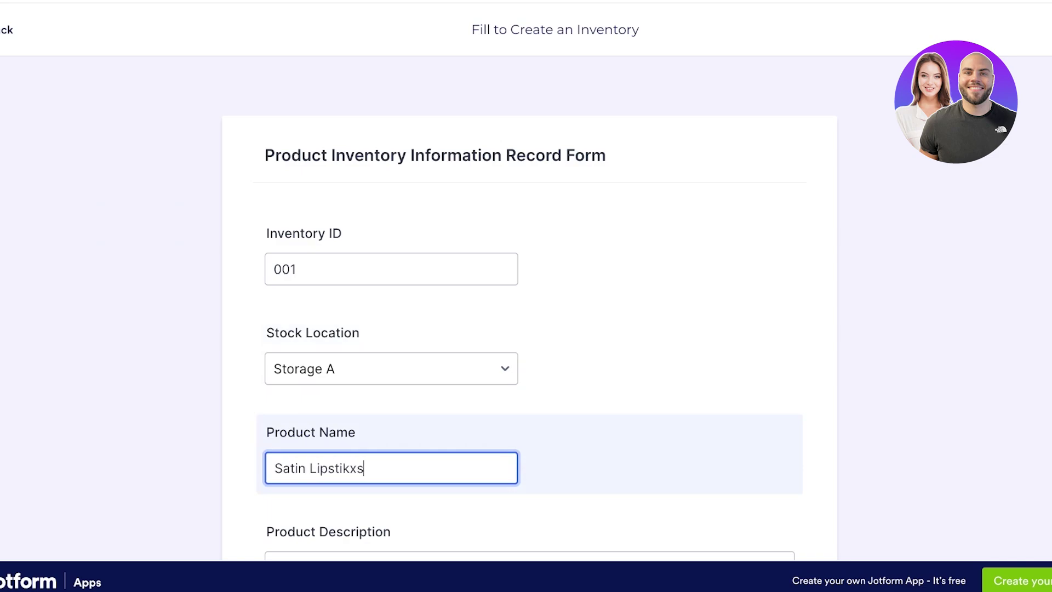
Leave the product description blank and enter a unit price of 11 and a quantity in stock of 1000.
scroll(526, 307, "down", 3)
key("Tab")
key("Tab")
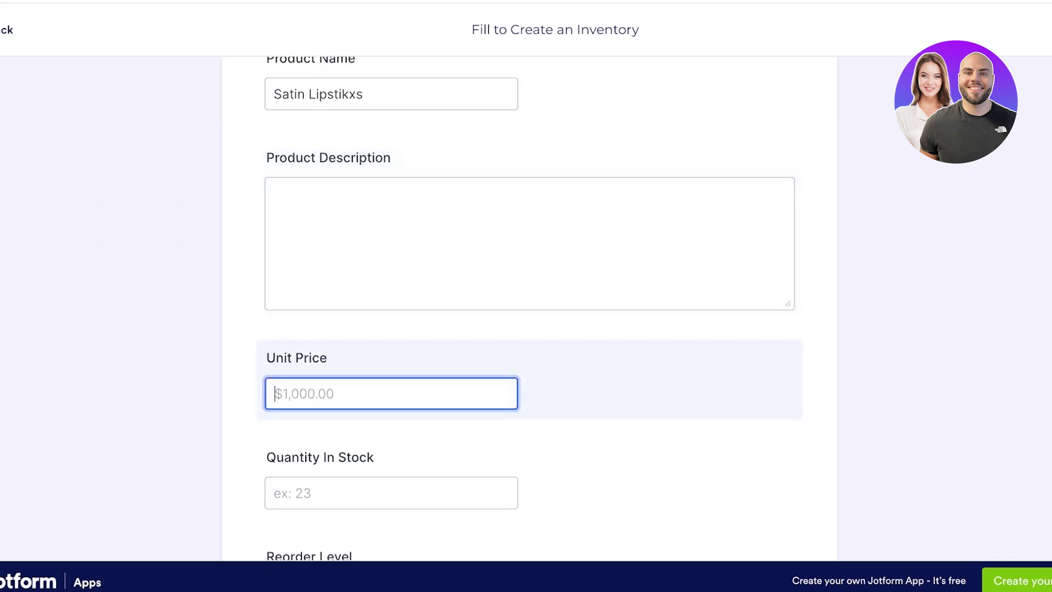
type("11")
key("Tab")
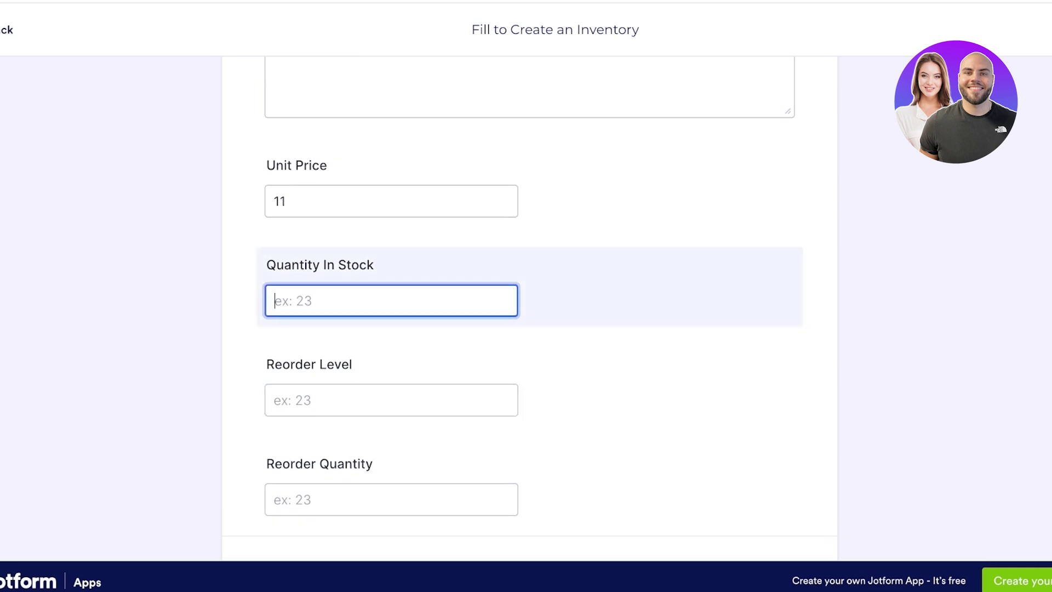
type("1000")
key("Tab")
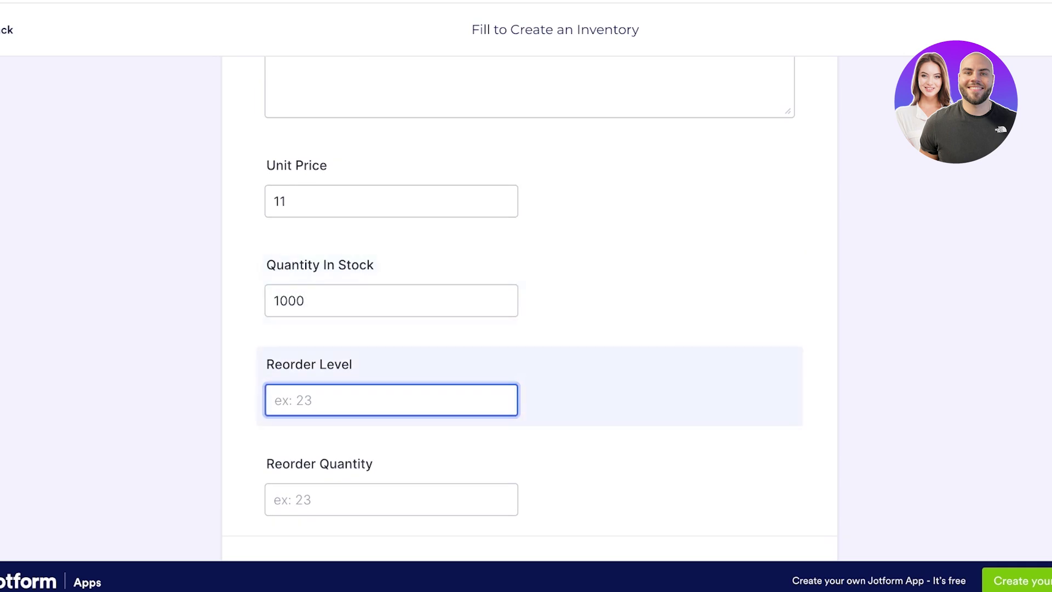
Set the reorder level to 1 and the reorder quantity to 300, and submit the inventory record.
type("300")
key("Tab")
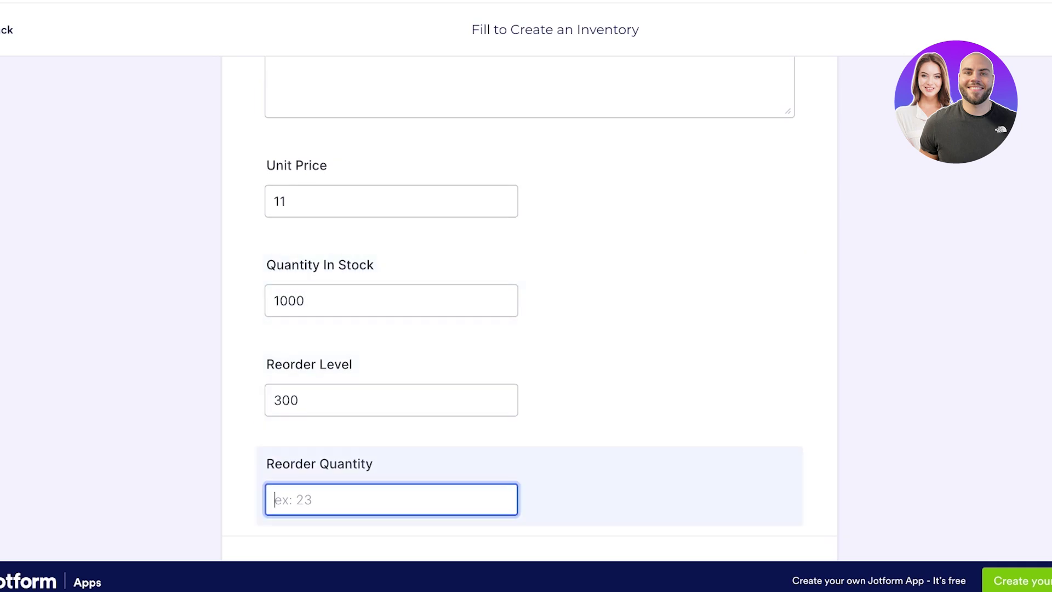
type("300")
key("shift+Tab")
type("1")
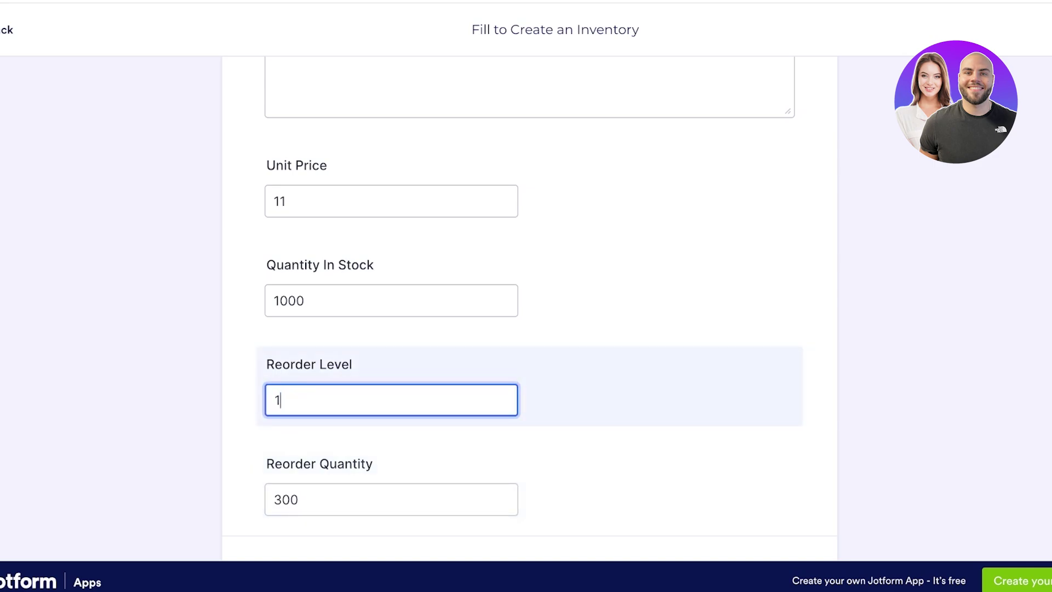
scroll(526, 296, "down", 3)
left_click(578, 449)
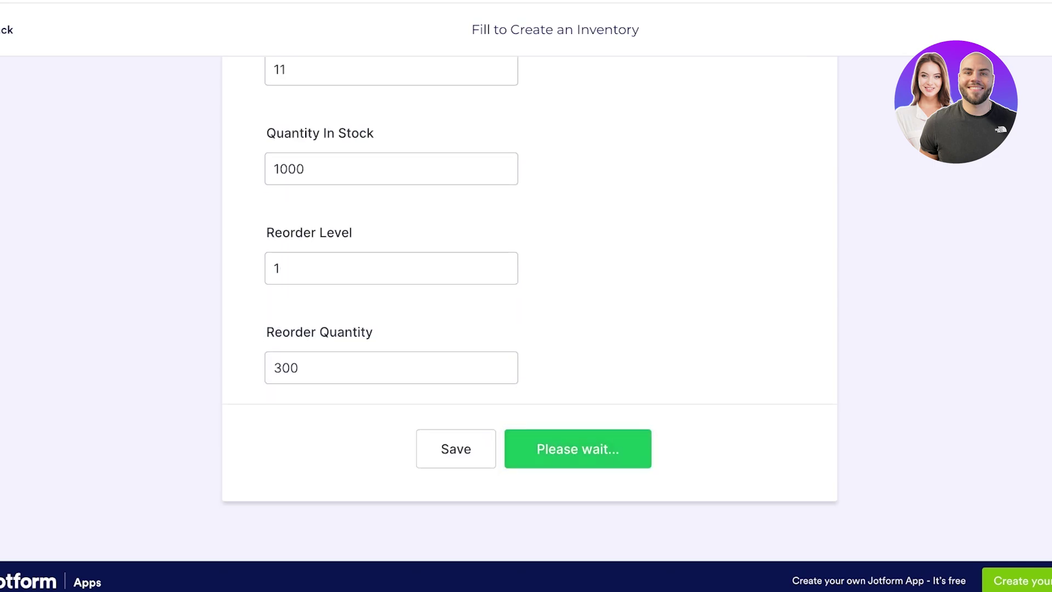